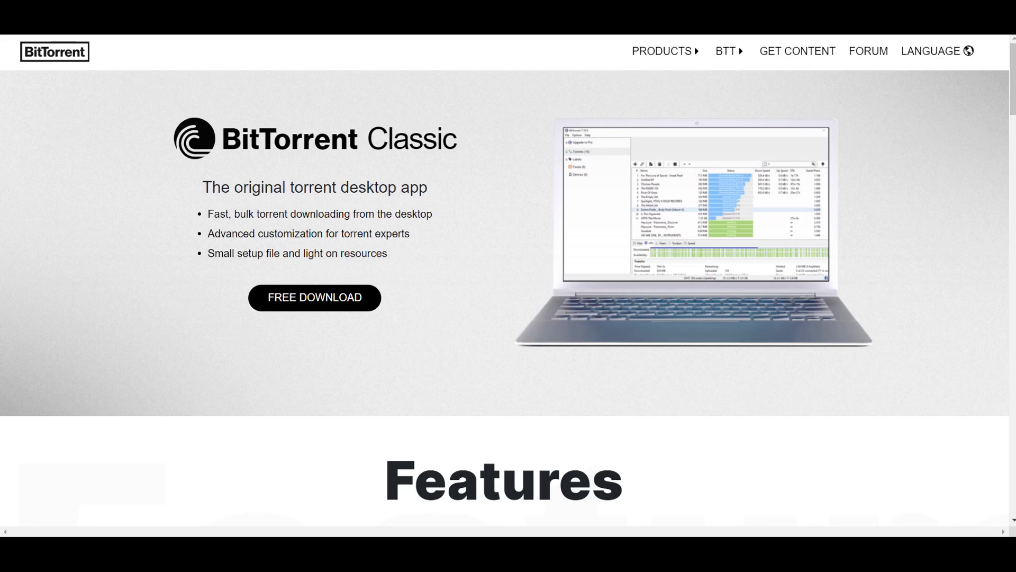
# - Download the free Basic edition of BitTorrent Classic and accept the license agreement in its install wizard
pyautogui.click(314, 298)
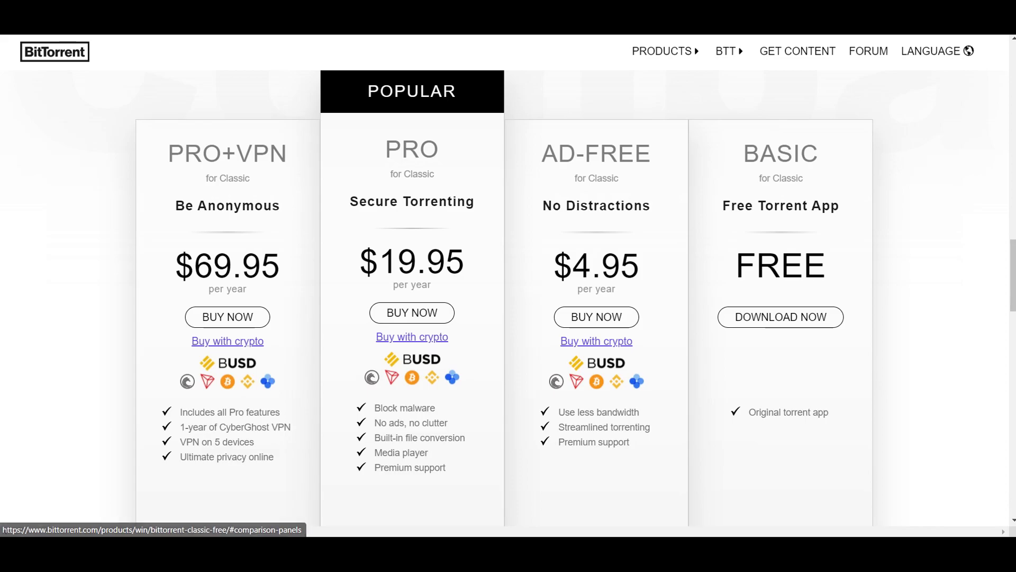
pyautogui.click(780, 316)
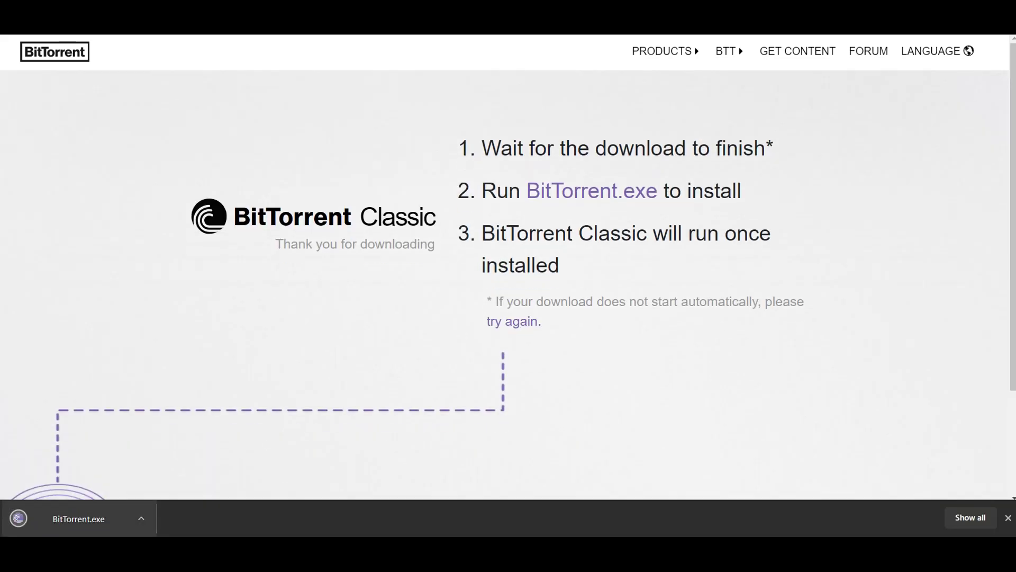
pyautogui.click(670, 386)
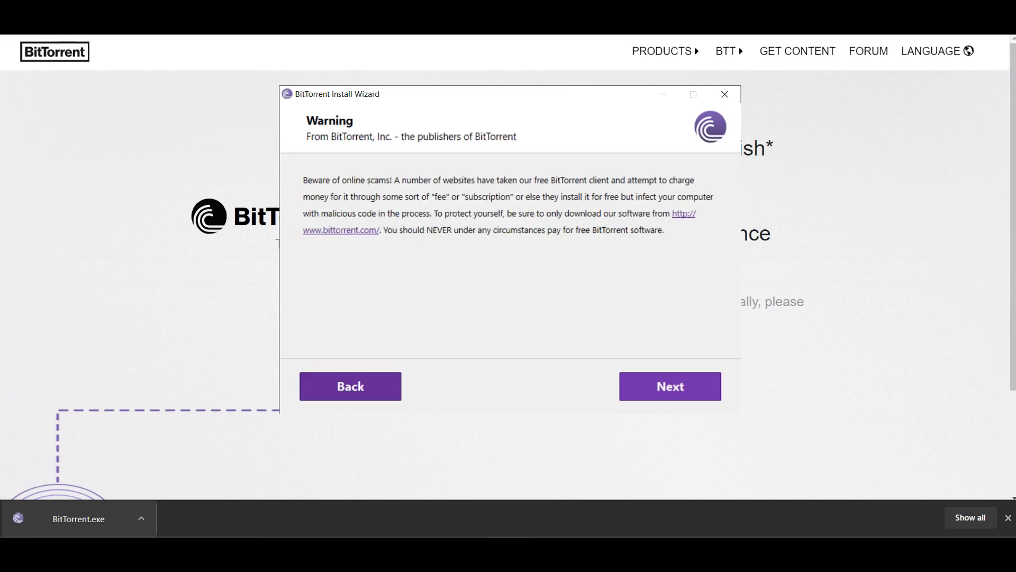
pyautogui.press('Return')
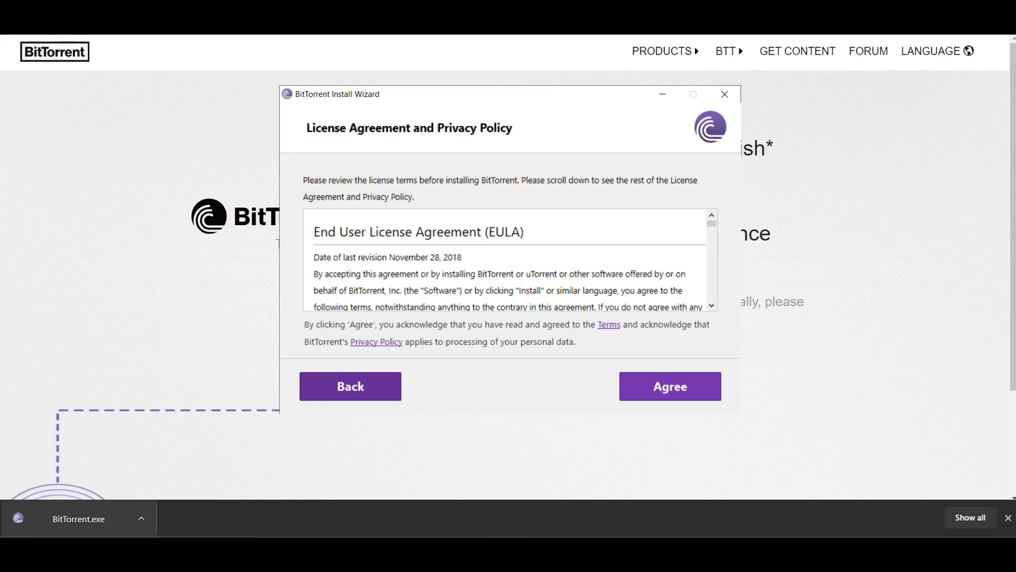
pyautogui.press('Return')
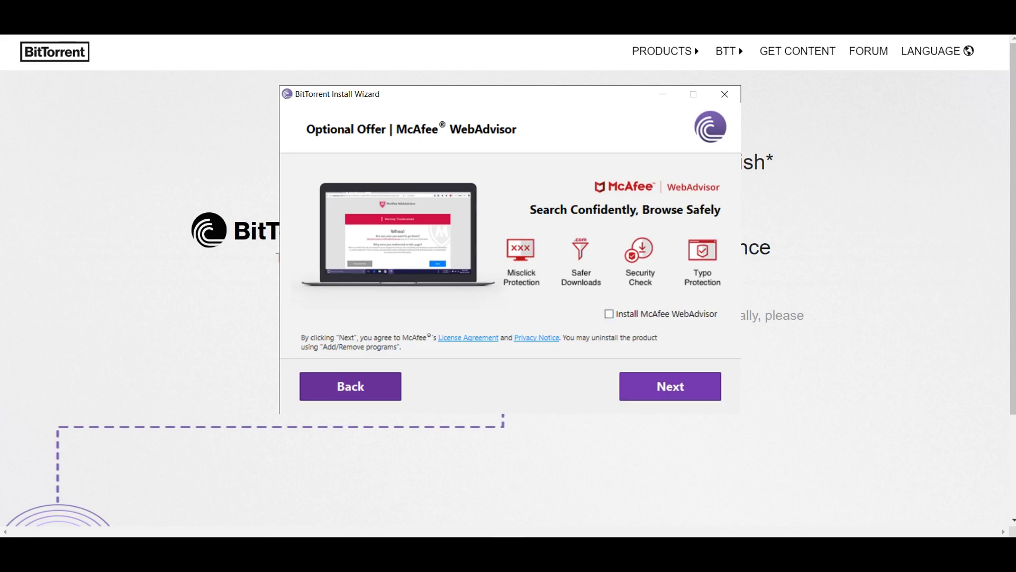
# - Install BitTorrent without McAfee WebAdvisor or Adaware Web Companion, keeping the Start menu, Quick Launch and desktop icon options
pyautogui.press('Return')
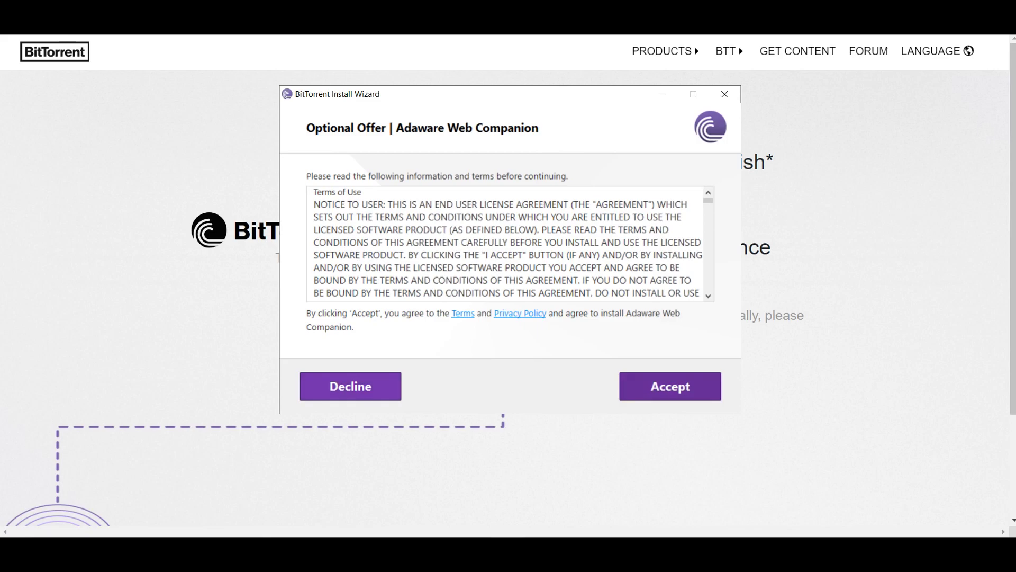
pyautogui.press('Return')
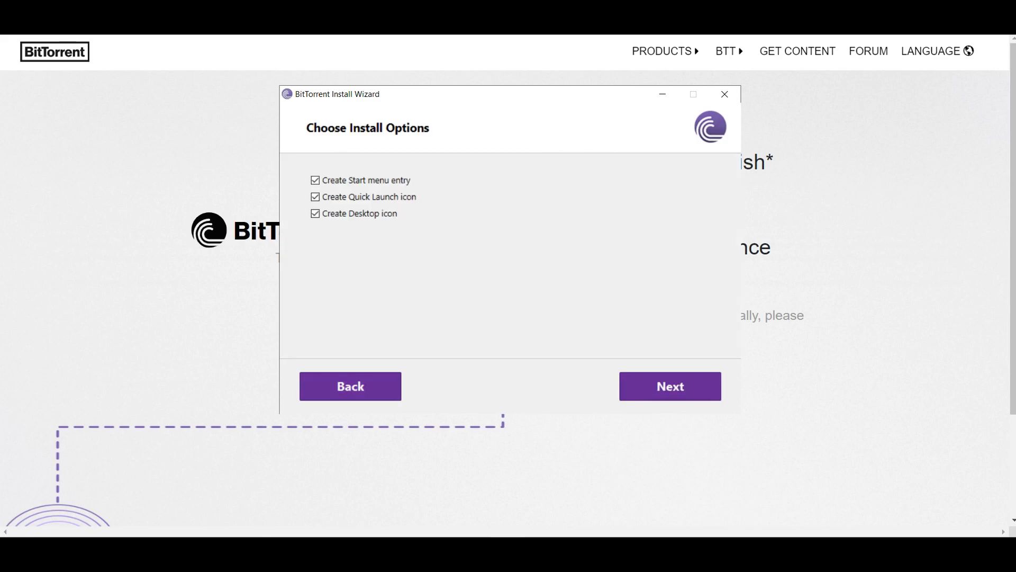
pyautogui.press('Up')
pyautogui.press('Tab')
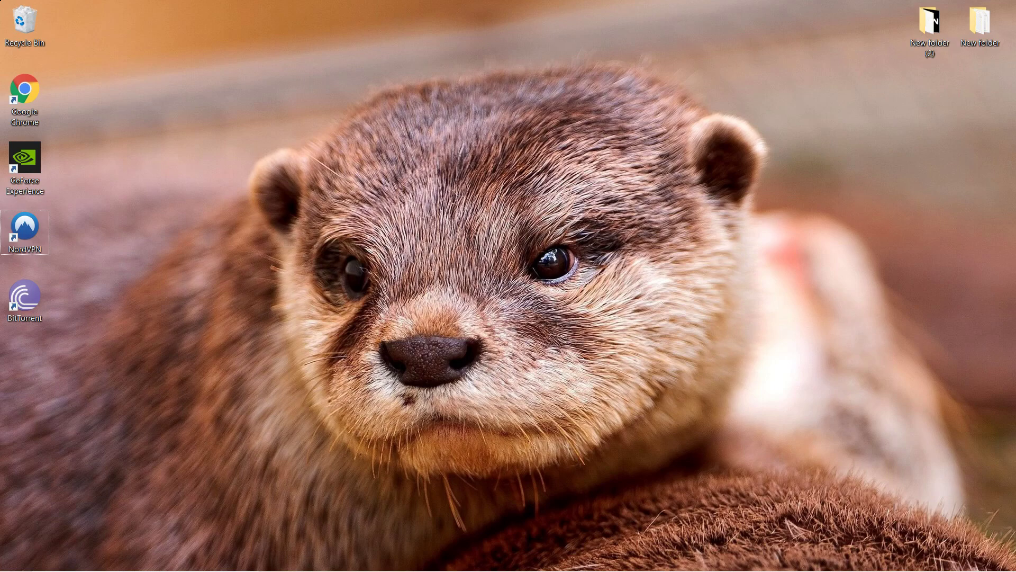
# - Launch BitTorrent, open its BTFS dashboard and go to the wallet setup page
pyautogui.click(441, 558)
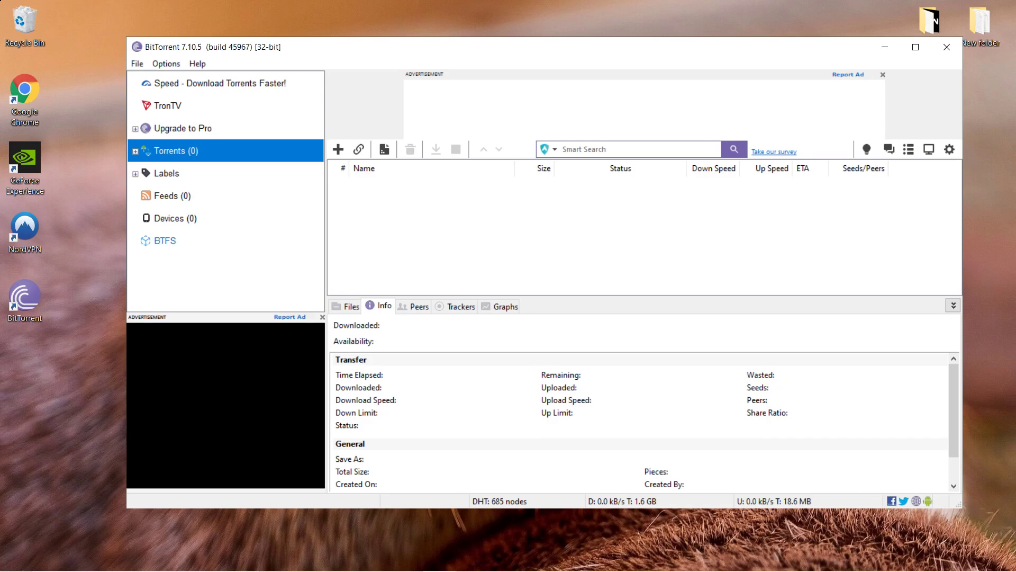
pyautogui.click(165, 241)
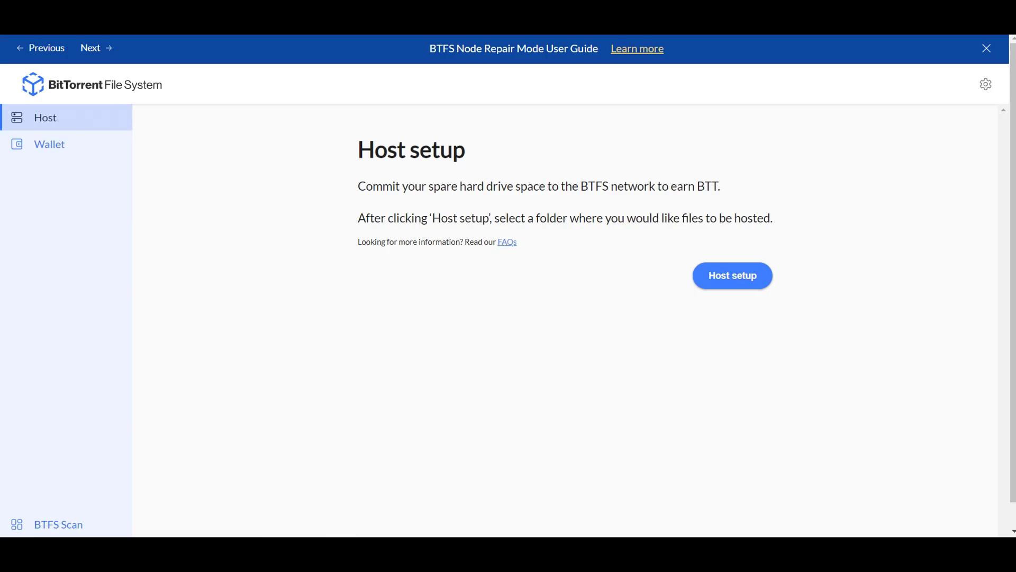
pyautogui.click(49, 144)
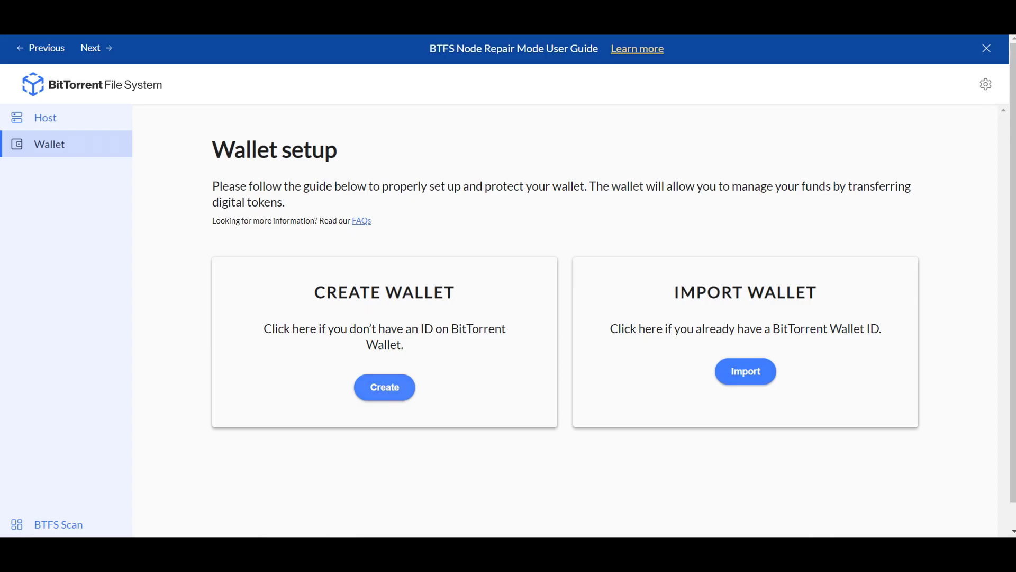
# - Start creating a new BTFS wallet by entering and confirming a strong wallet password
pyautogui.click(385, 387)
pyautogui.moveTo(232, 305); pyautogui.dragTo(224, 305)
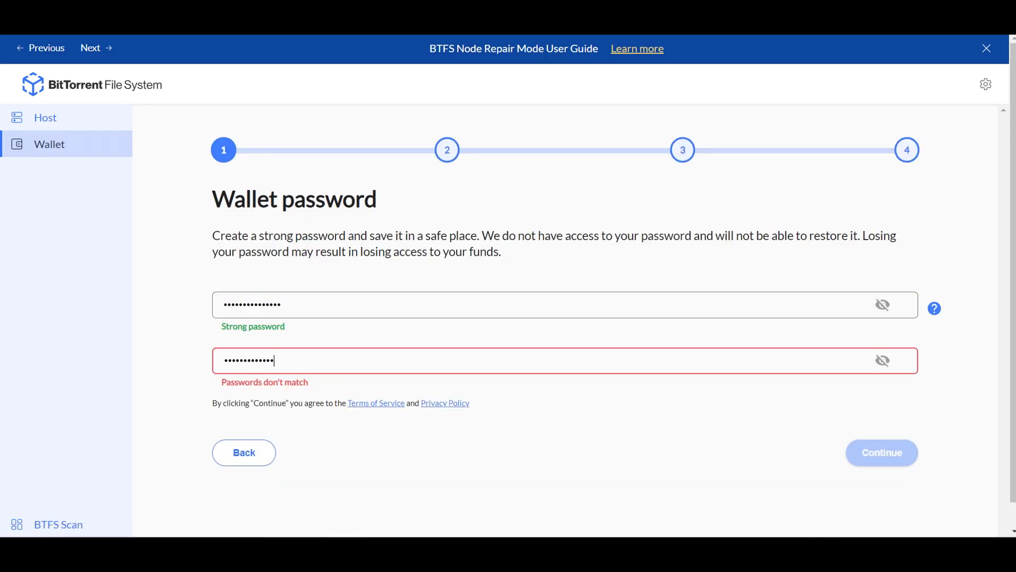
pyautogui.write('••')
pyautogui.press('Return')
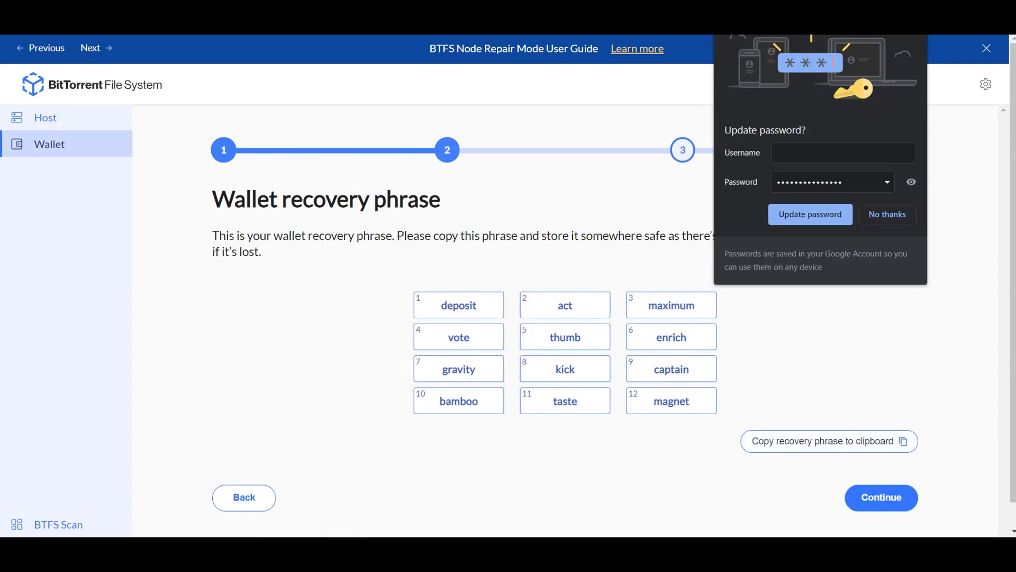
# - Try to confirm the wallet's recovery phrase by placing all twelve words into the numbered tiles
pyautogui.click(881, 497)
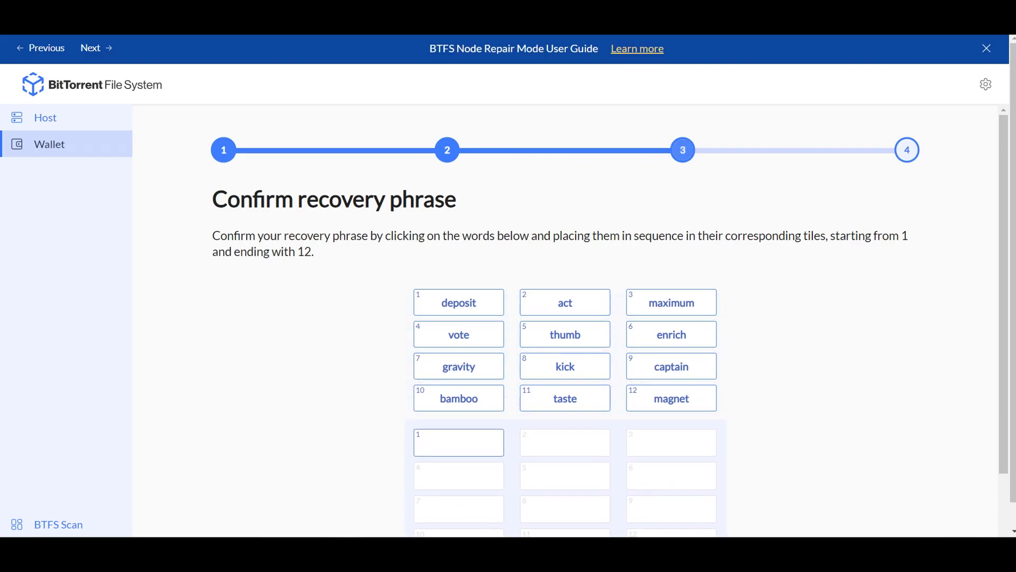
pyautogui.scroll(-2, 564, 321)
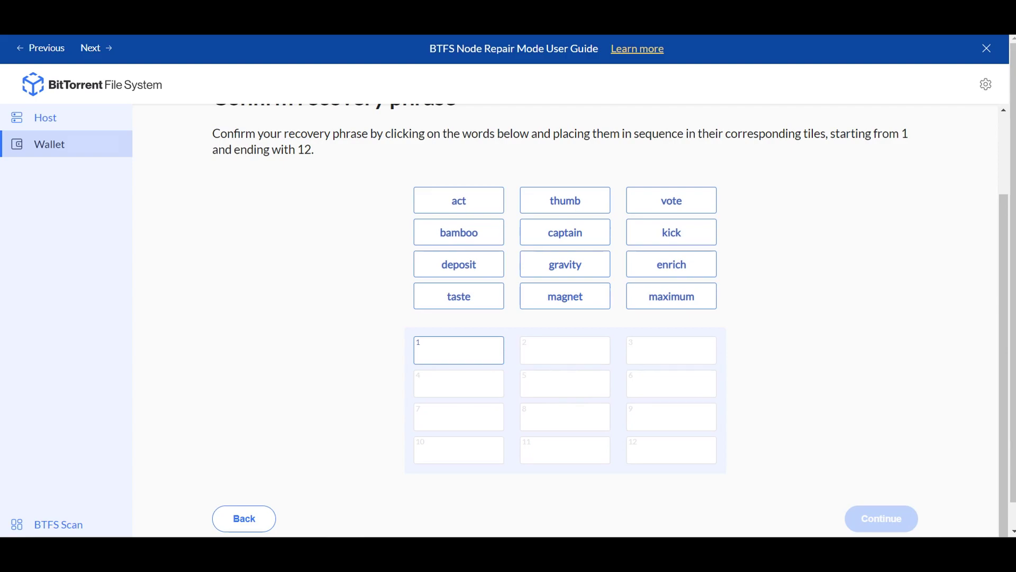
pyautogui.click(458, 200)
pyautogui.click(565, 264)
pyautogui.click(671, 296)
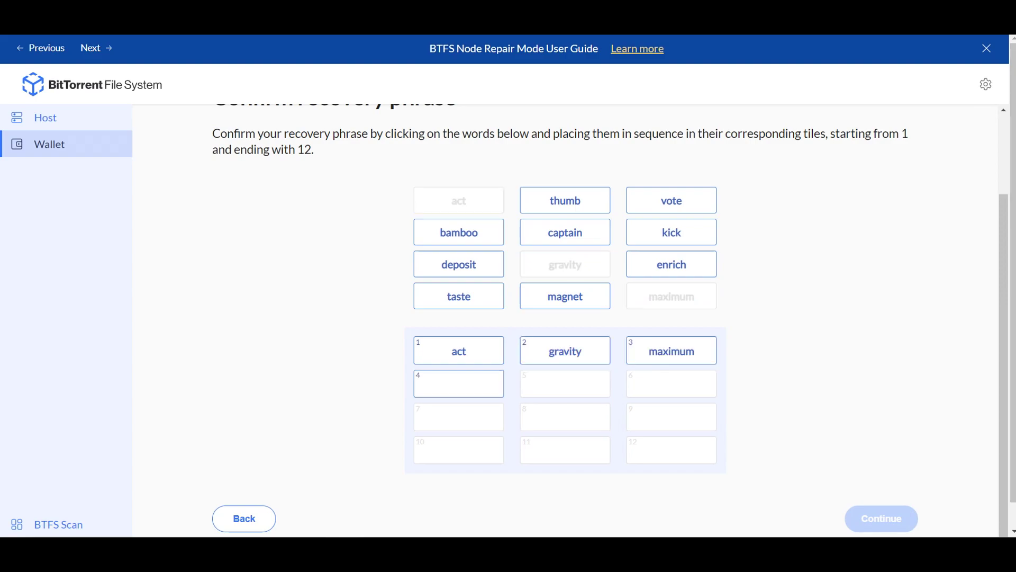
pyautogui.click(458, 296)
pyautogui.click(458, 264)
pyautogui.click(459, 232)
pyautogui.click(565, 295)
pyautogui.click(565, 232)
pyautogui.click(565, 200)
pyautogui.click(672, 201)
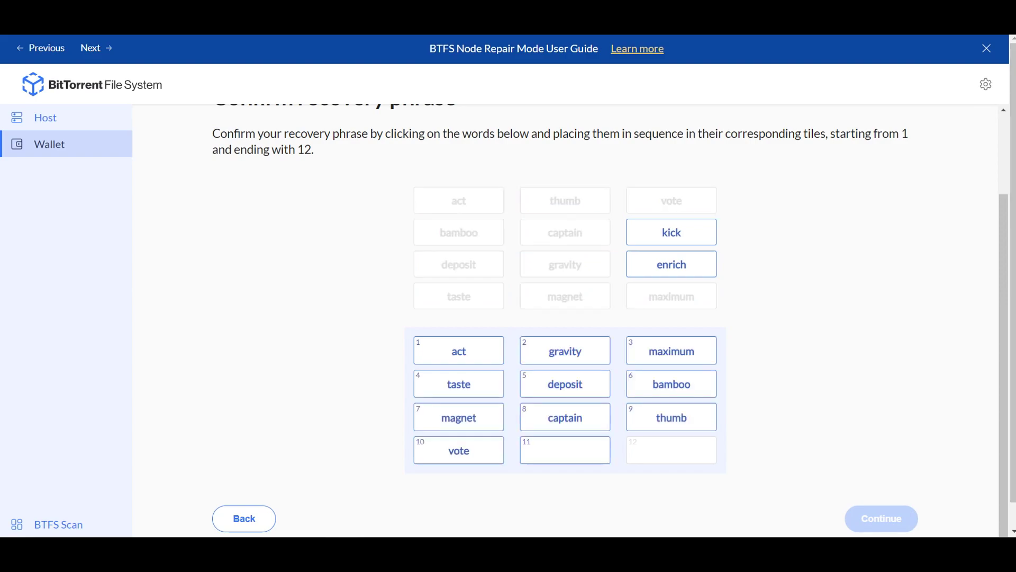
pyautogui.click(672, 232)
pyautogui.click(672, 264)
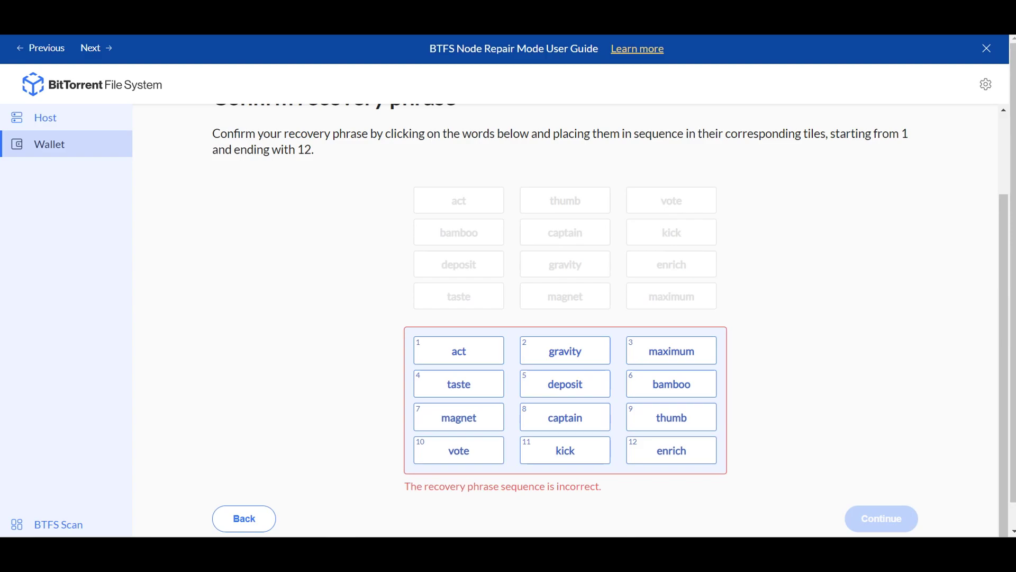
# - Back out of the wallet creation to the initial wallet setup page
pyautogui.click(244, 518)
pyautogui.click(244, 497)
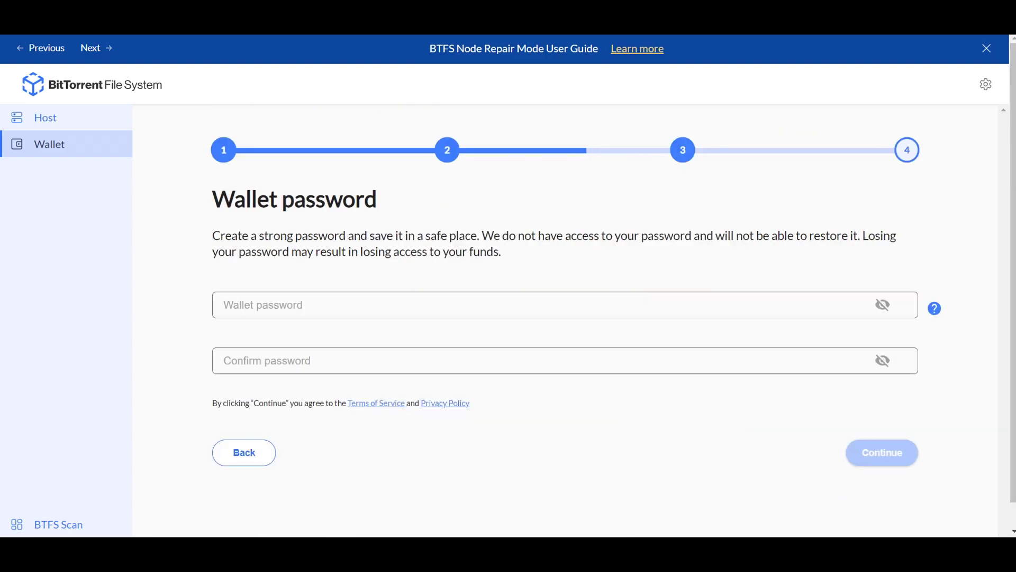
pyautogui.click(244, 452)
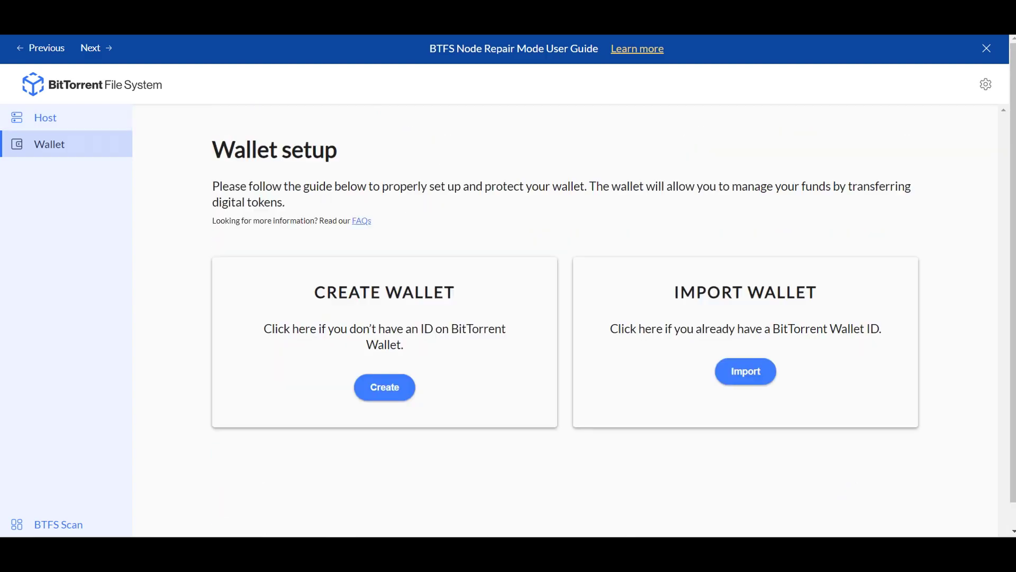
# - Start the BTFS host setup and view the host folder selection, leaving it without choosing another folder
pyautogui.click(45, 117)
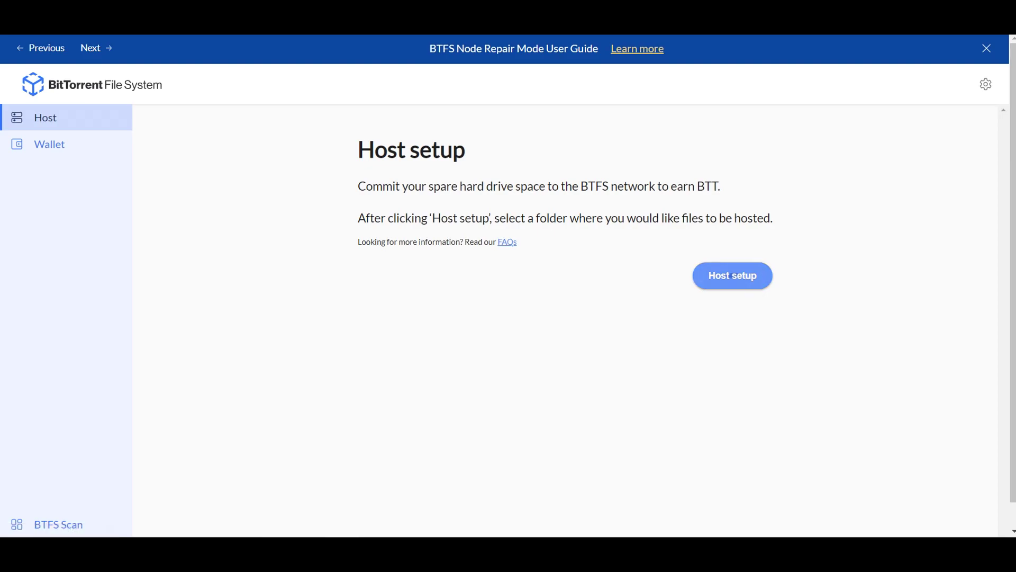
pyautogui.click(733, 276)
pyautogui.click(884, 264)
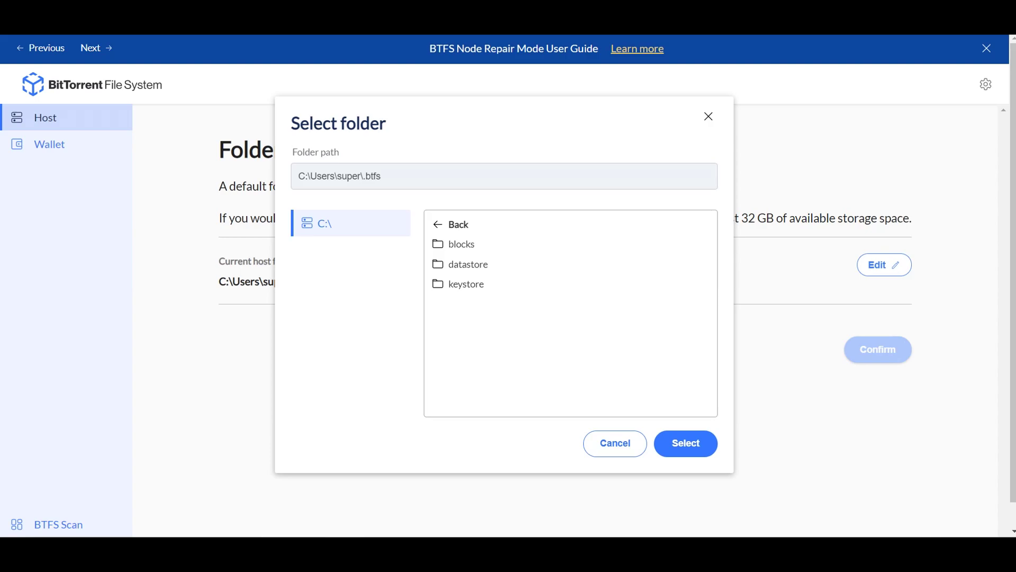
pyautogui.press('Escape')
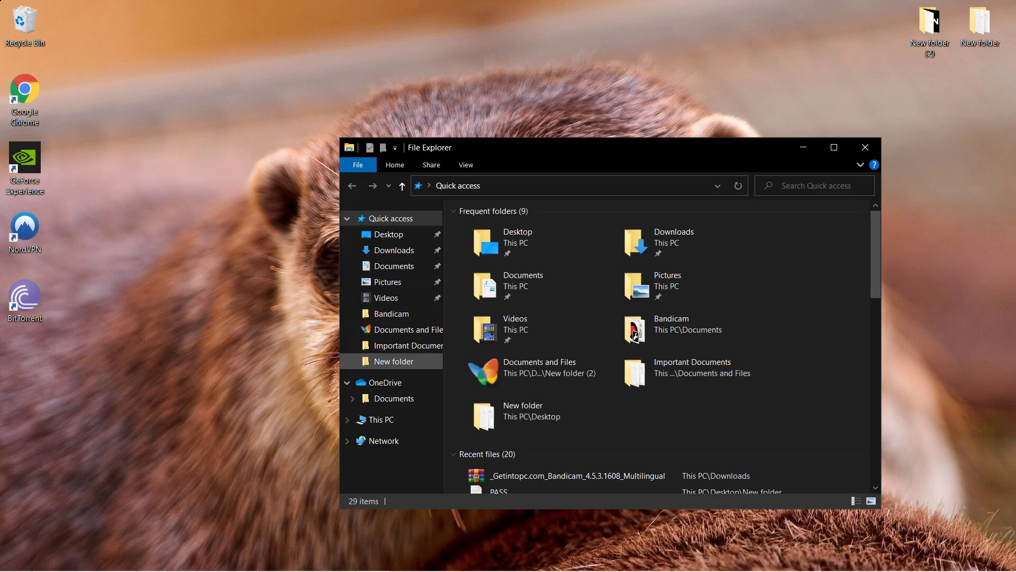
# - Check the drives under This PC in File Explorer and open Create and format hard disk partitions by searching Windows for "drive mana"
pyautogui.click(381, 419)
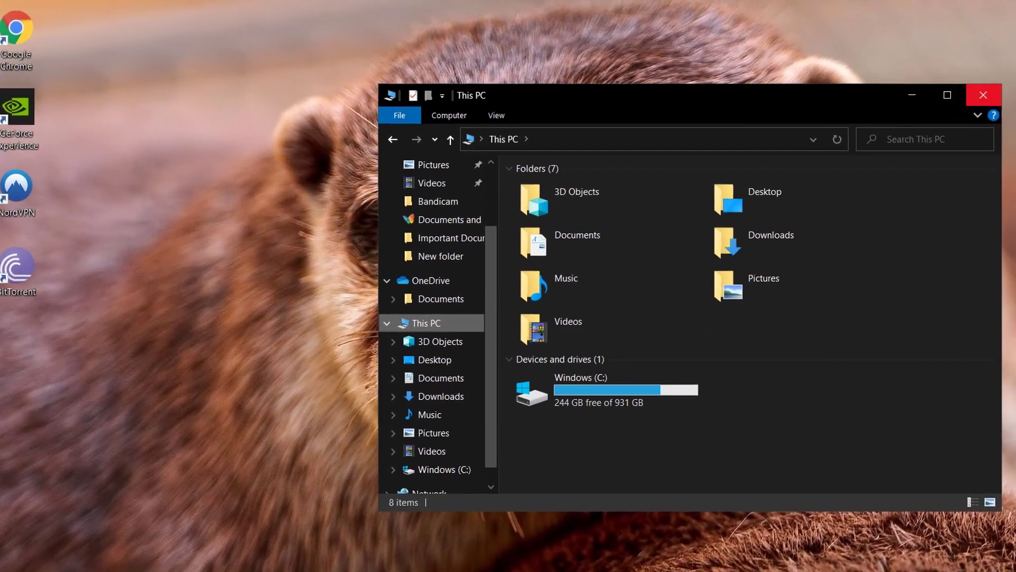
pyautogui.click(948, 51)
pyautogui.click(145, 561)
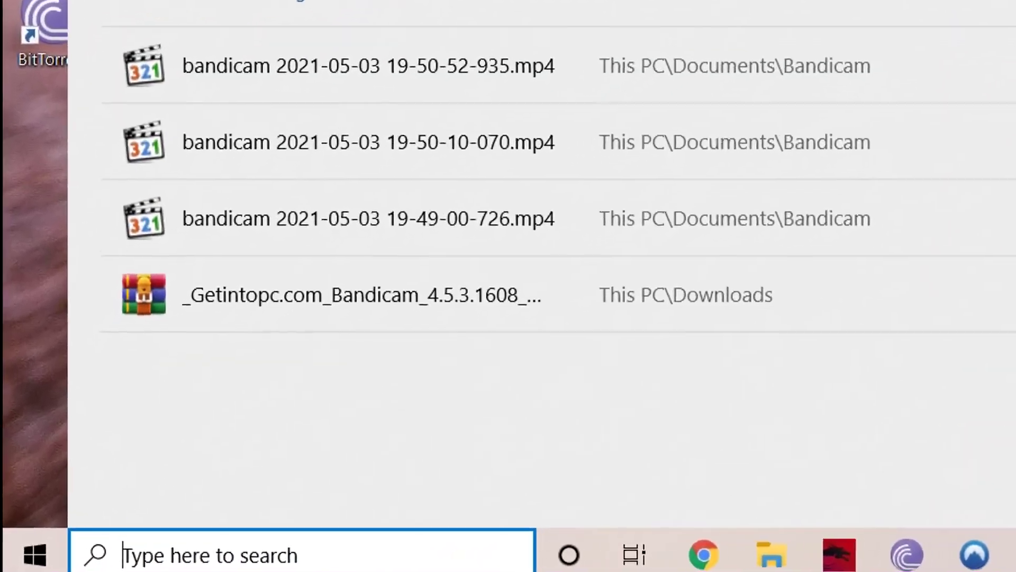
pyautogui.write('drive mana')
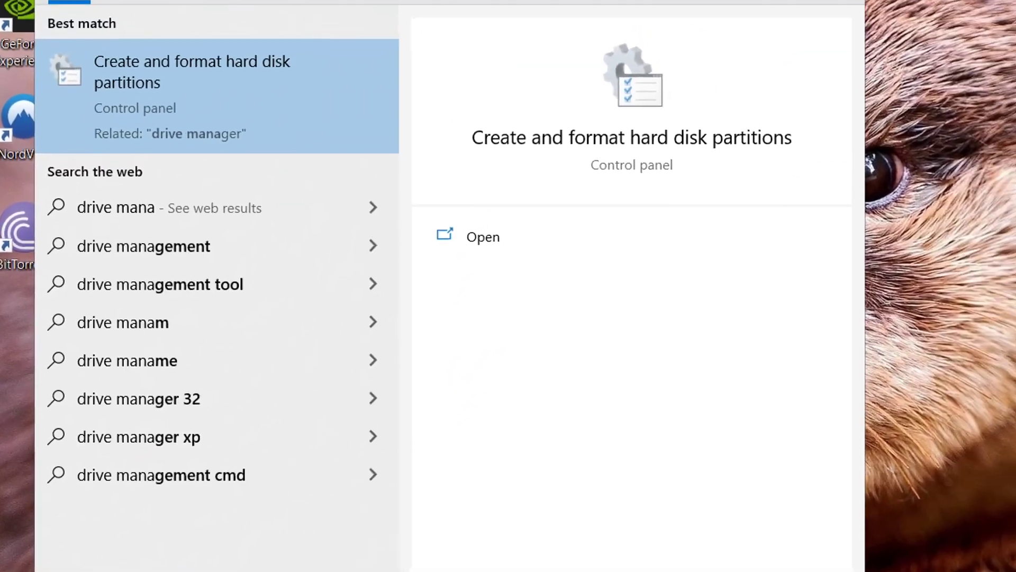
pyautogui.press('Return')
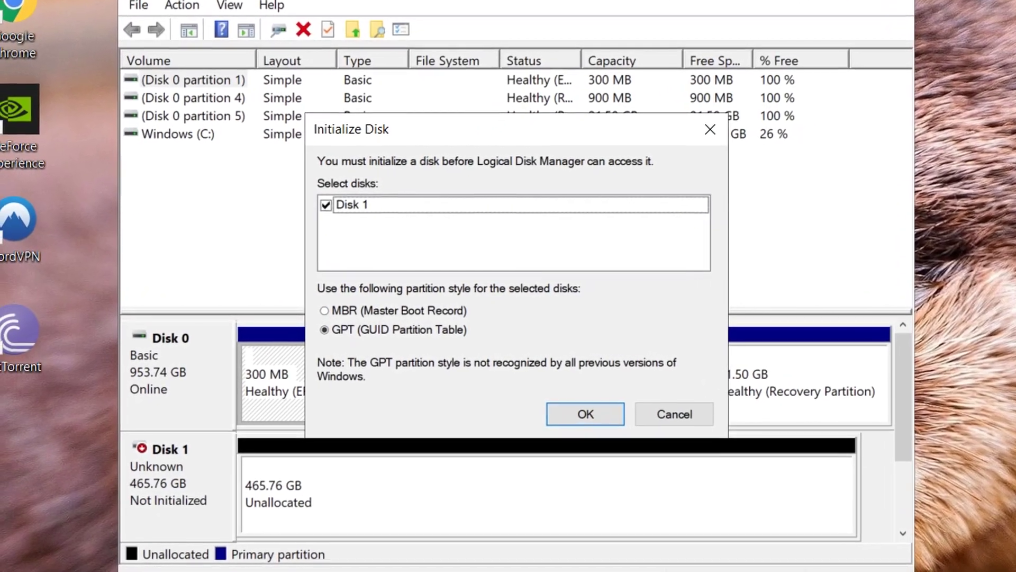
# - Dismiss the initial disk prompt and initialize Disk 1 with the GPT (GUID Partition Table) partition style
pyautogui.click(674, 414)
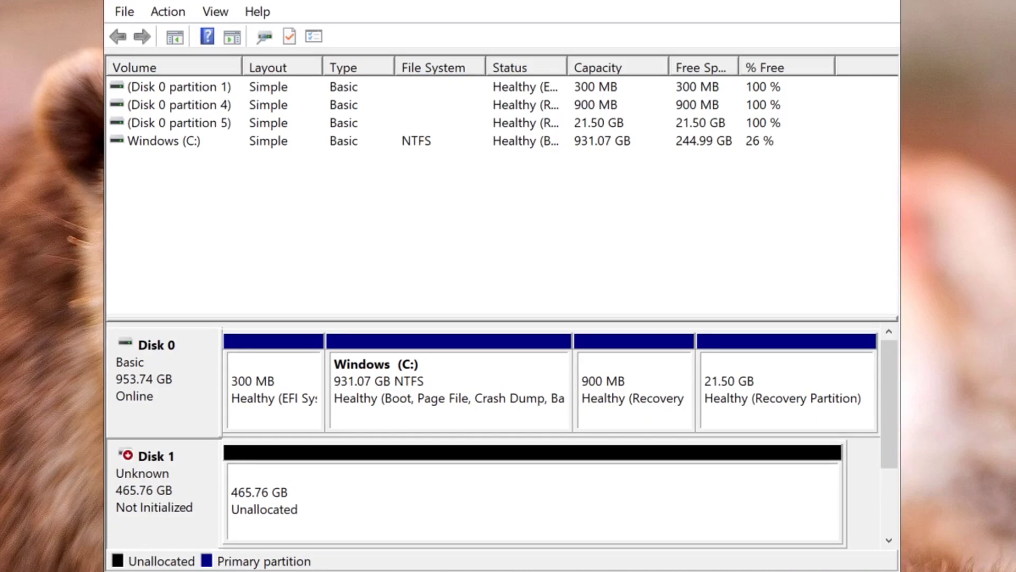
pyautogui.press('Return')
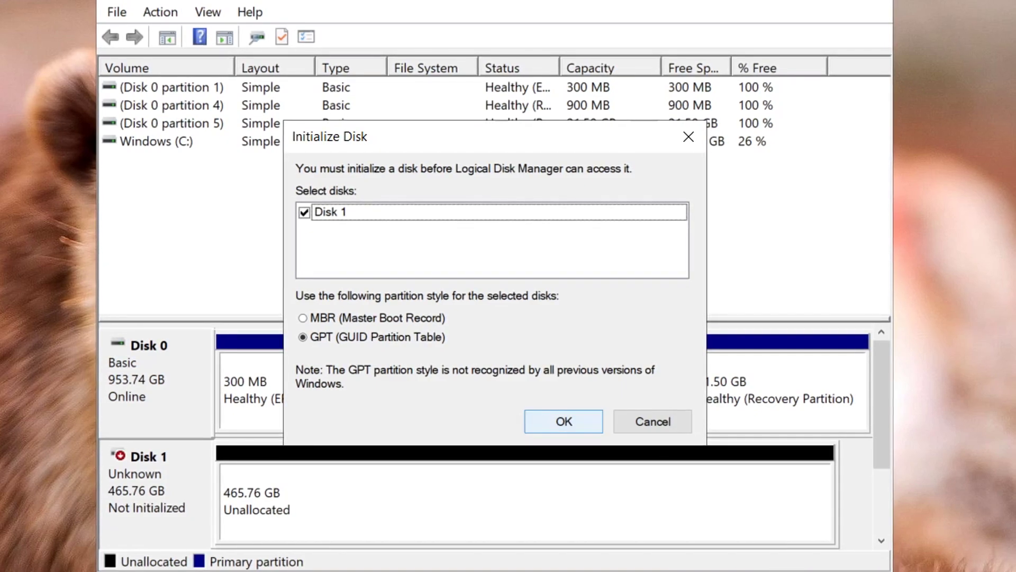
pyautogui.press('Return')
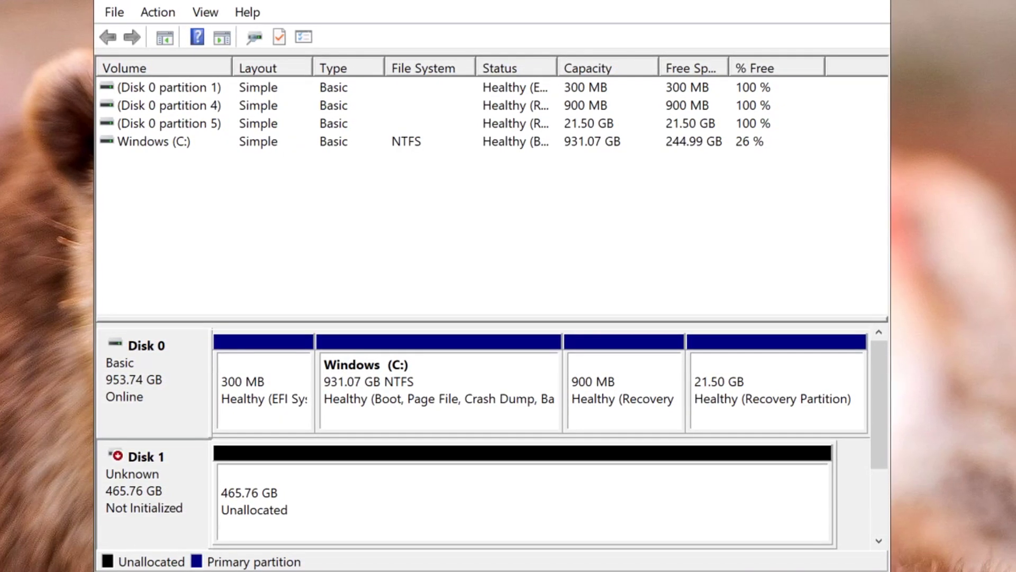
# - Configure a new simple volume on Disk 1's unallocated space with 476923 MB, drive letter D, NTFS and default allocation unit size
pyautogui.rightClick(255, 496)
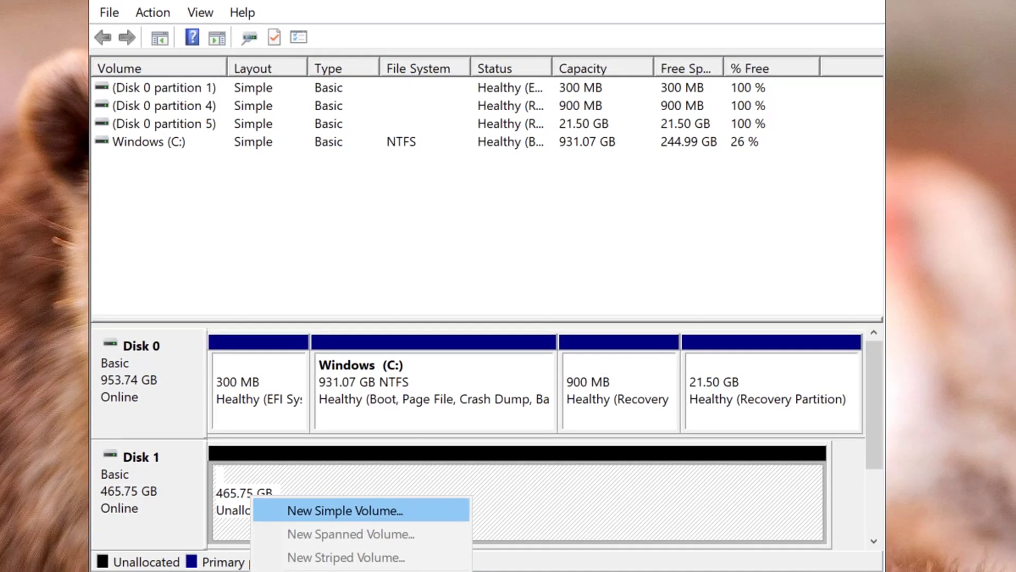
pyautogui.click(345, 511)
pyautogui.press('Return')
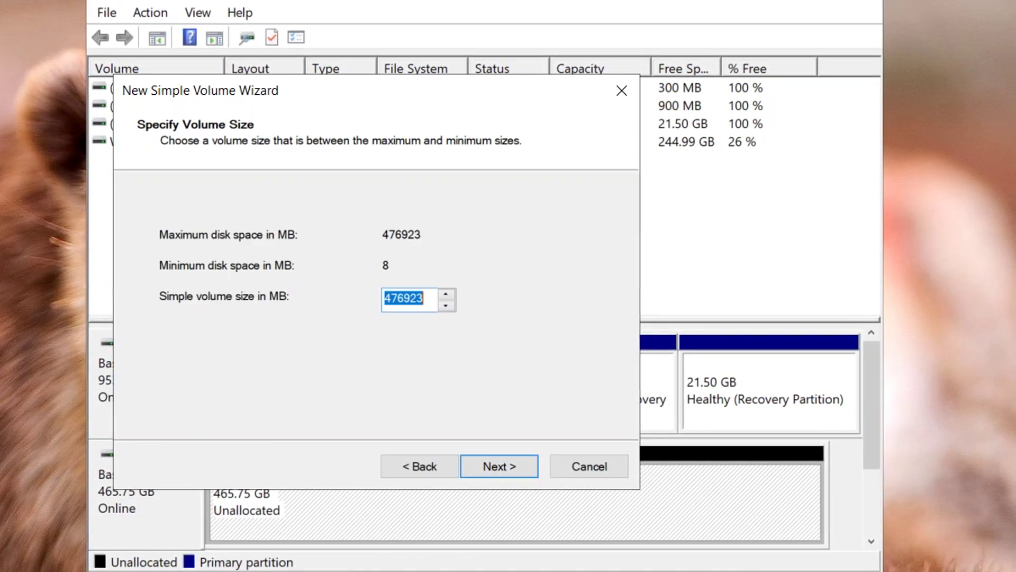
pyautogui.press('Return')
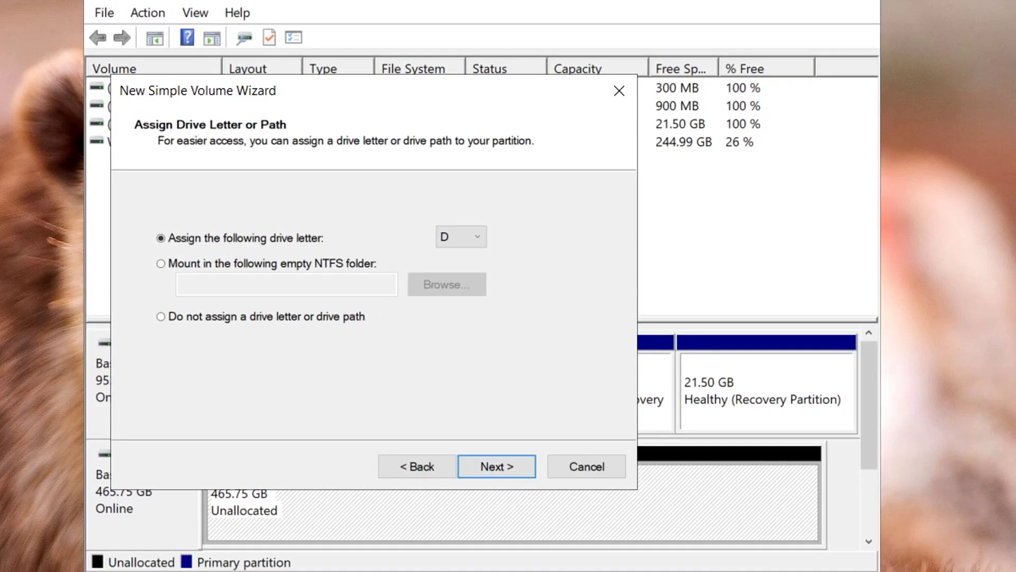
pyautogui.click(462, 236)
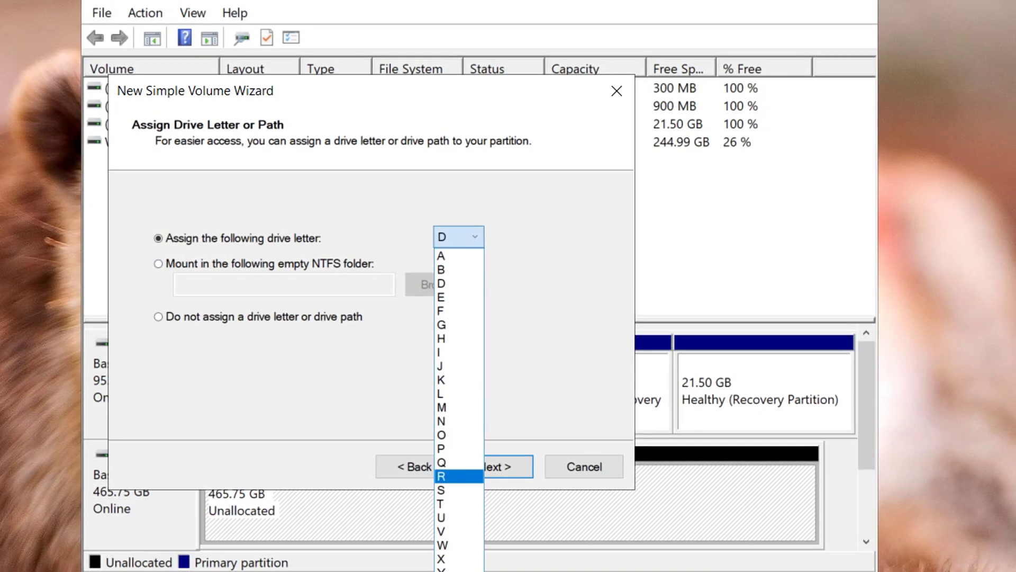
pyautogui.press('Escape')
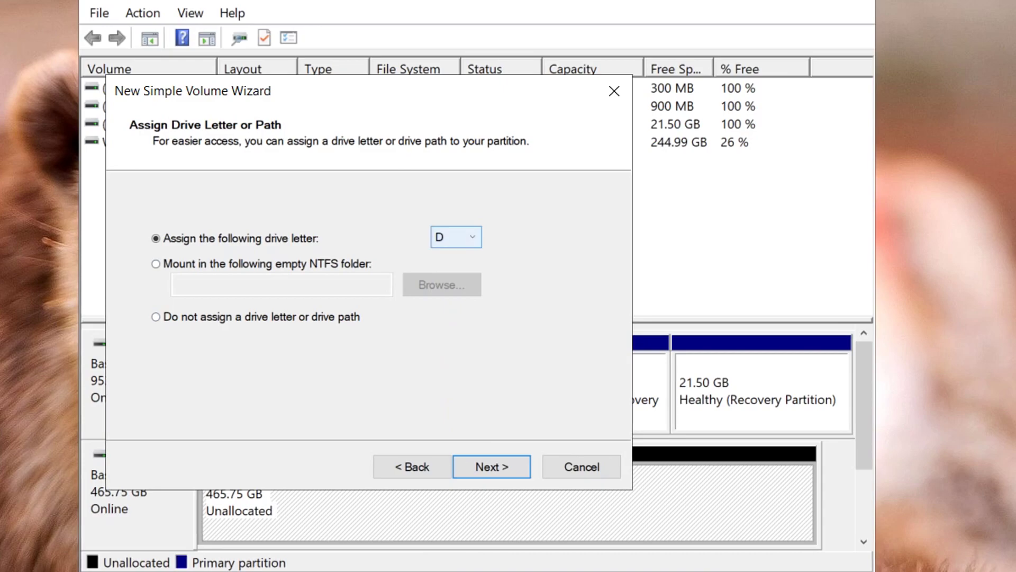
pyautogui.press('Return')
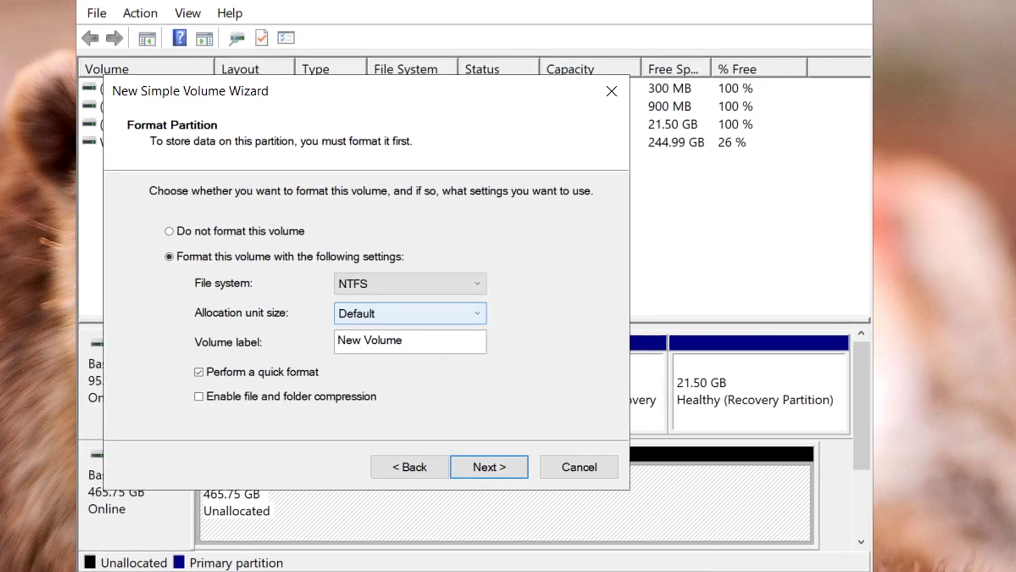
pyautogui.press('Return')
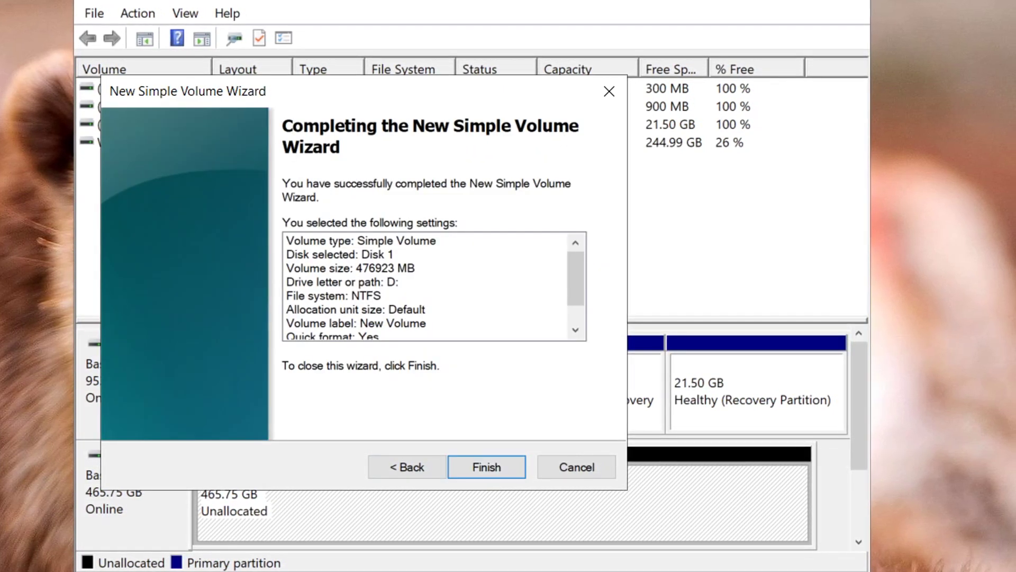
# - Go back to the format settings, change the volume label to "The D" and finish creating the volume
pyautogui.hotkey('alt', 'b')
pyautogui.moveTo(403, 340); pyautogui.dragTo(335, 341)
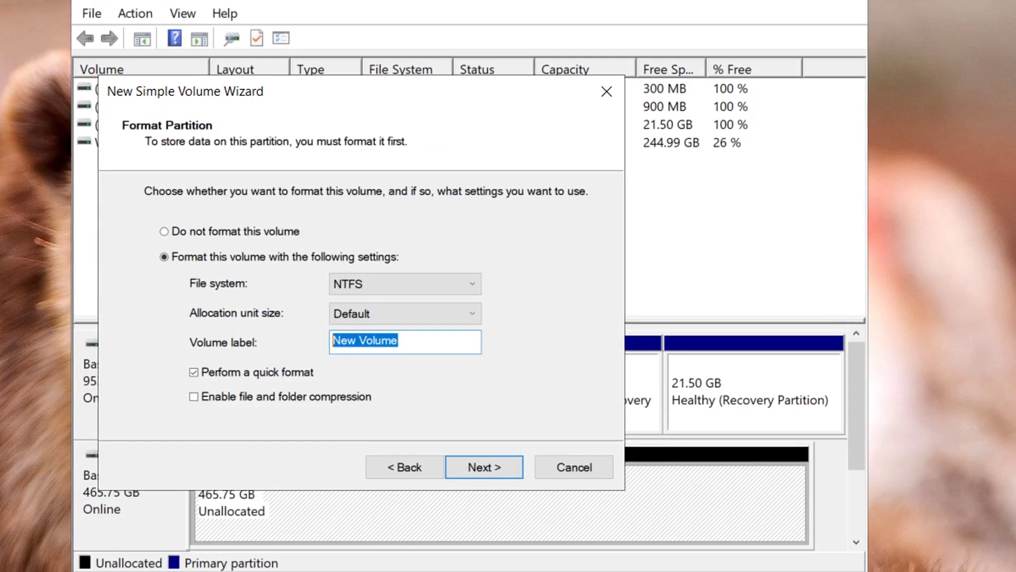
pyautogui.write('The D')
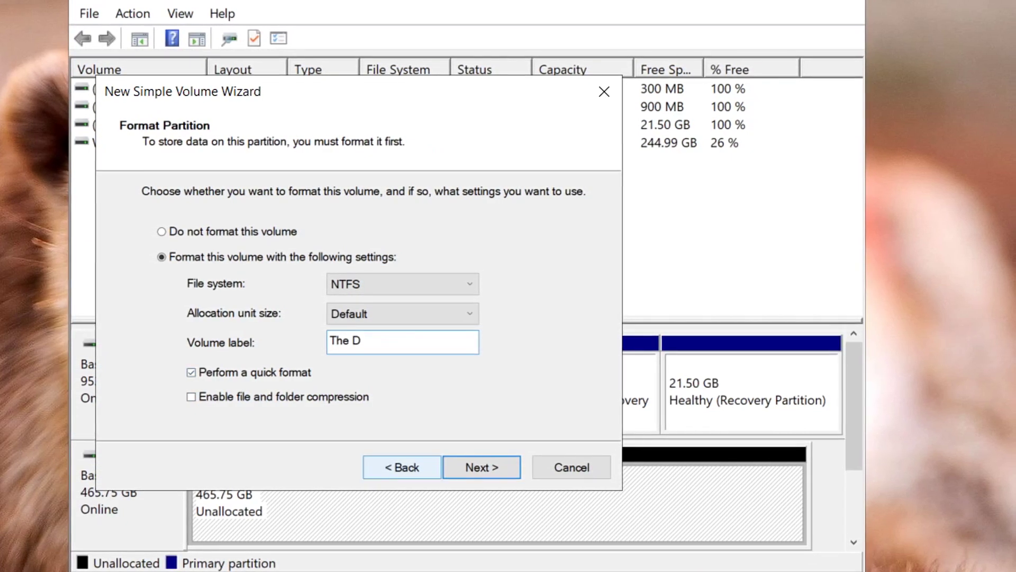
pyautogui.press('Return')
pyautogui.press('Return')
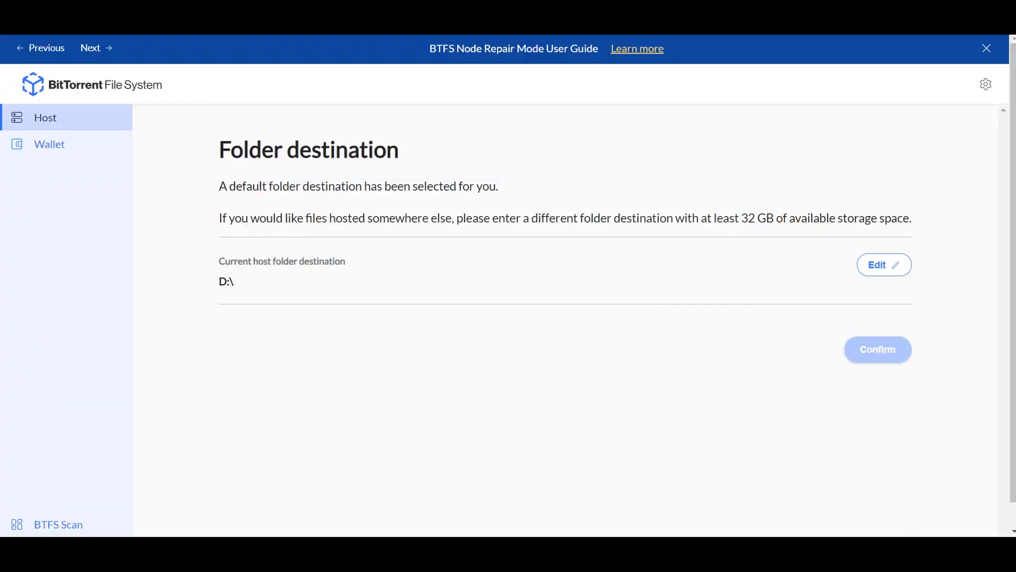
# - Start editing the BTFS host folder destination and choose the D:\ drive in the folder selection
pyautogui.click(884, 264)
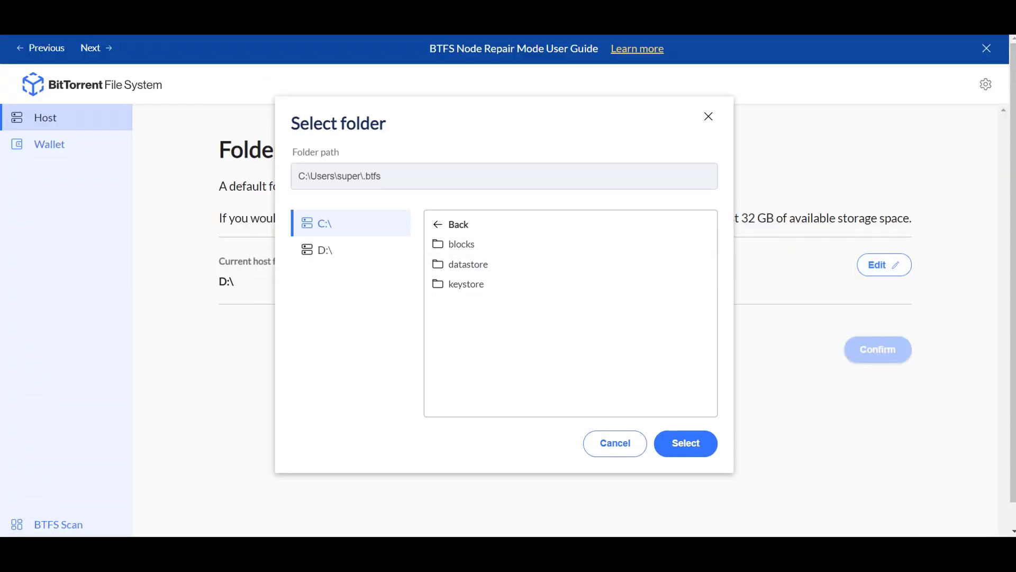
pyautogui.click(351, 250)
pyautogui.rightClick(543, 297)
pyautogui.press('Escape')
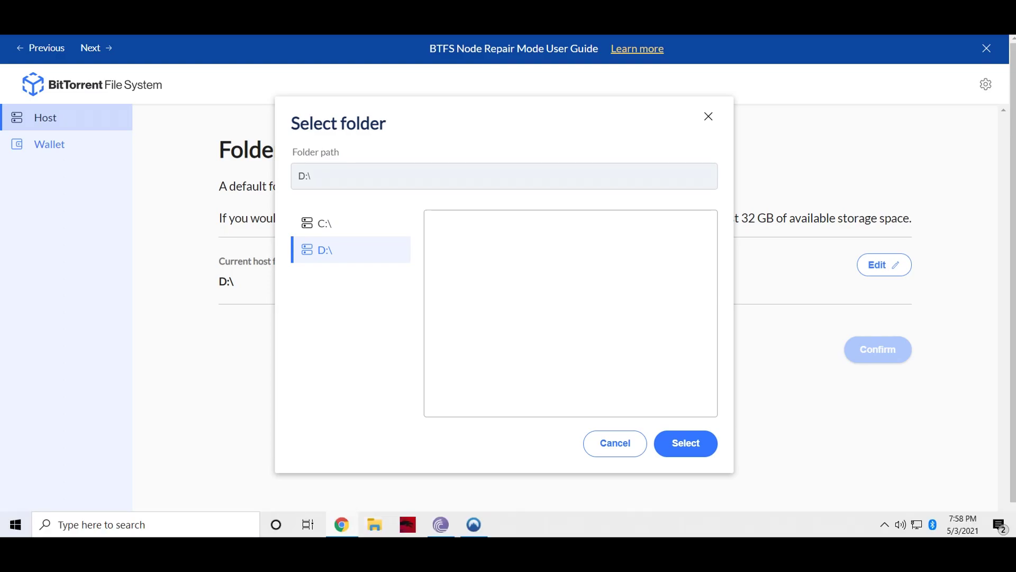
# - Create a new folder named "BTT" on The D (D:) drive in File Explorer
pyautogui.click(374, 524)
pyautogui.click(382, 385)
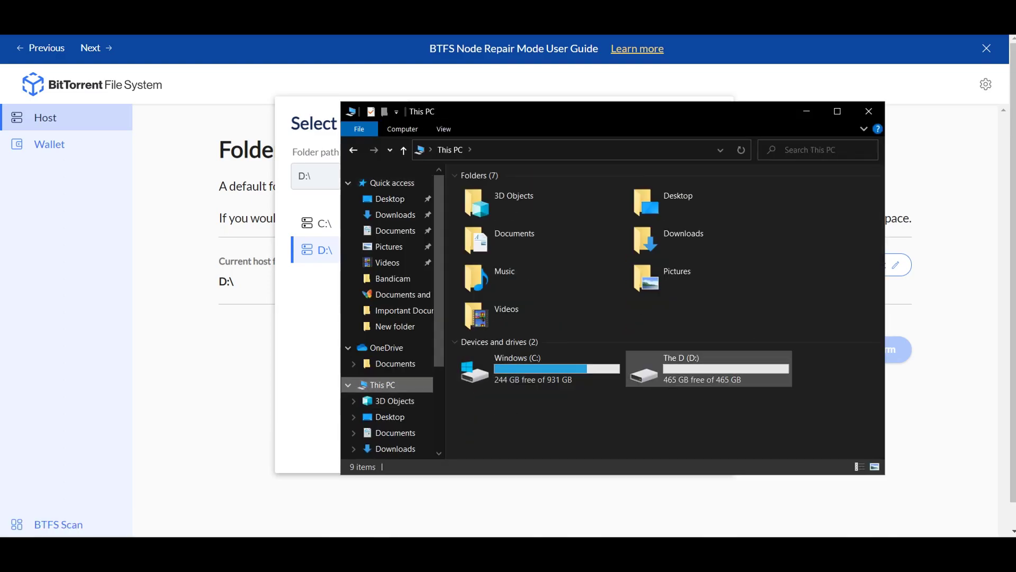
pyautogui.doubleClick(682, 369)
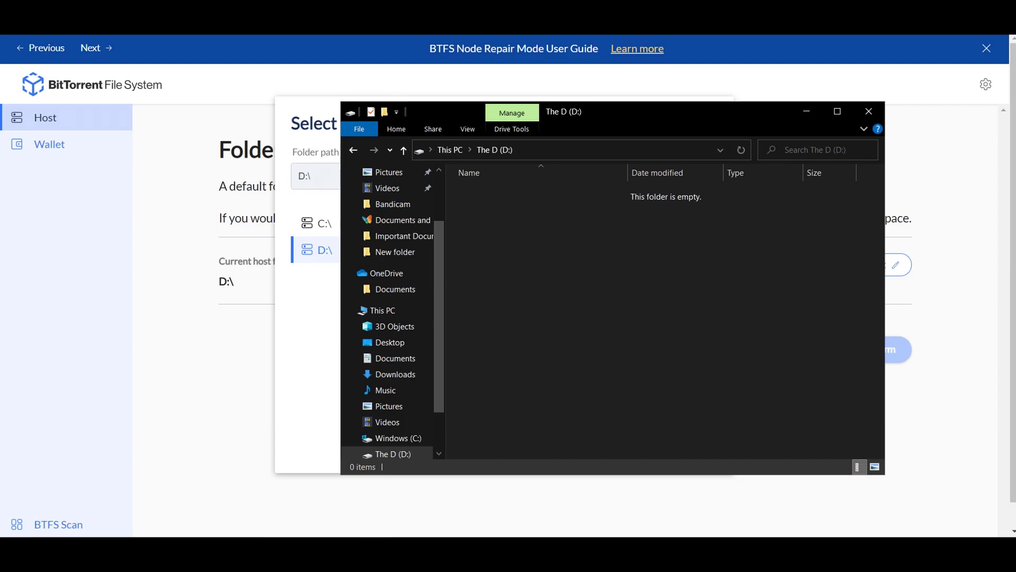
pyautogui.rightClick(547, 278)
pyautogui.moveTo(635, 442)
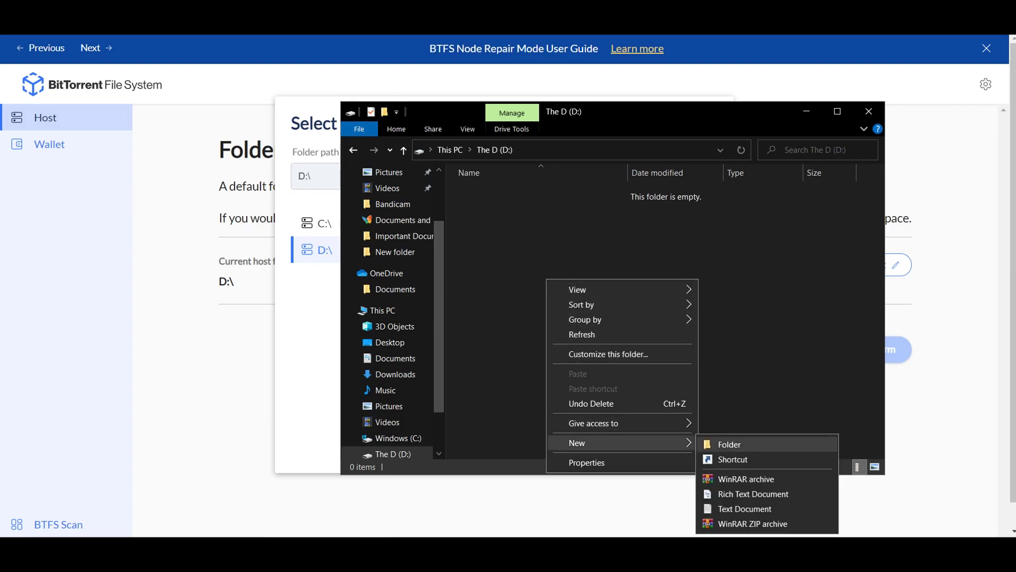
pyautogui.click(736, 444)
pyautogui.write('BTT')
pyautogui.press('Return')
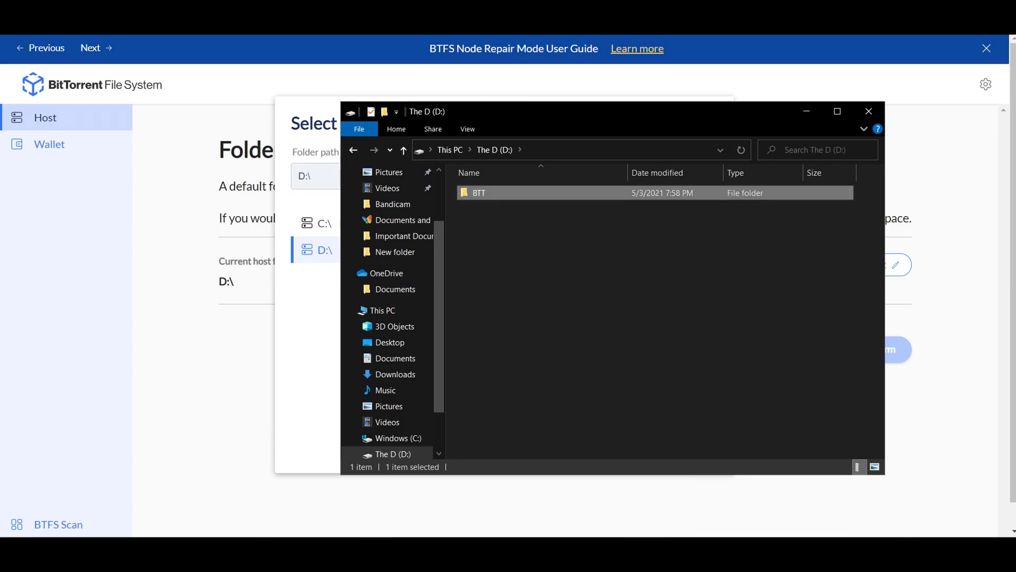
# - Close File Explorer, reload the D:\ folder list and confirm D:\BTT as the host folder destination
pyautogui.click(868, 111)
pyautogui.click(350, 223)
pyautogui.click(351, 249)
pyautogui.click(457, 224)
pyautogui.click(686, 443)
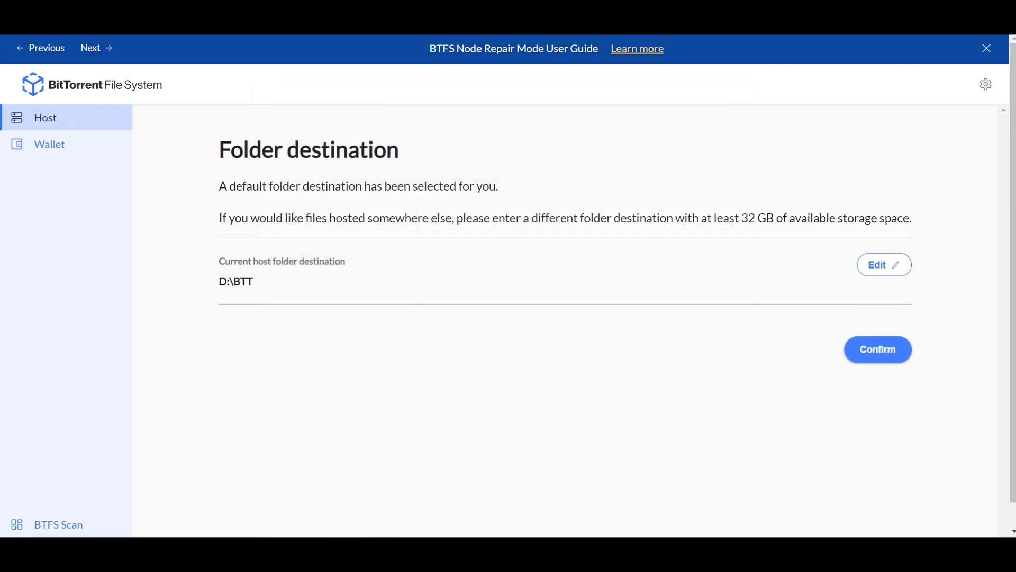
pyautogui.click(878, 349)
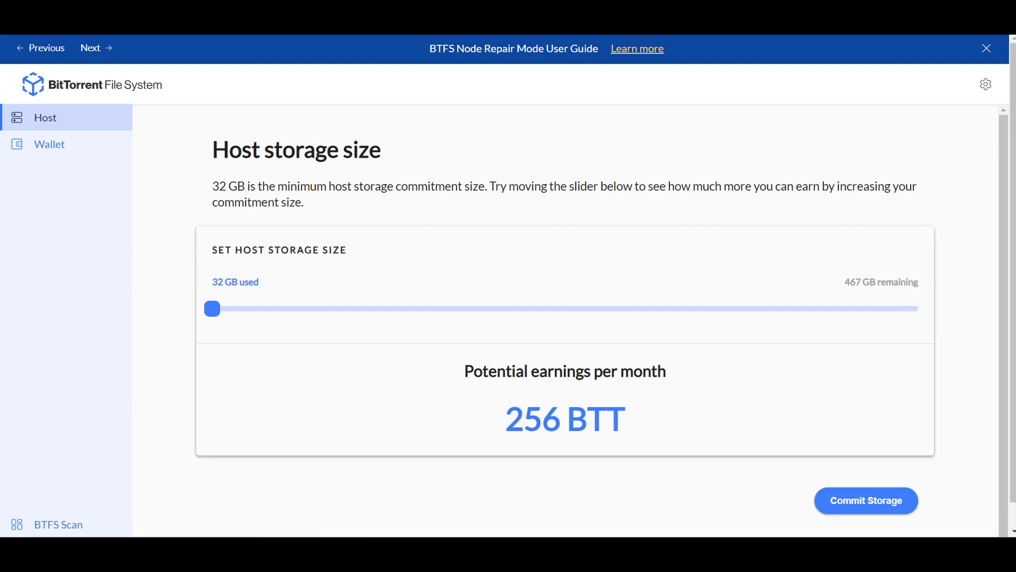
# - Set the host storage size to the maximum of 499 GB, commit it and agree to the hosting guidelines
pyautogui.moveTo(505, 418); pyautogui.dragTo(560, 418)
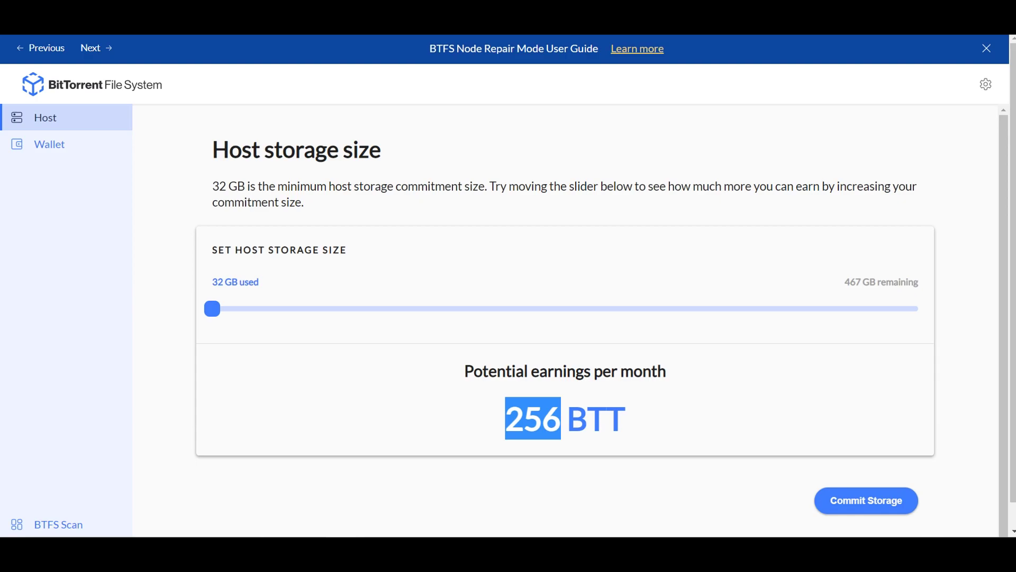
pyautogui.moveTo(212, 308); pyautogui.dragTo(918, 308)
pyautogui.scroll(-1, 601, 315)
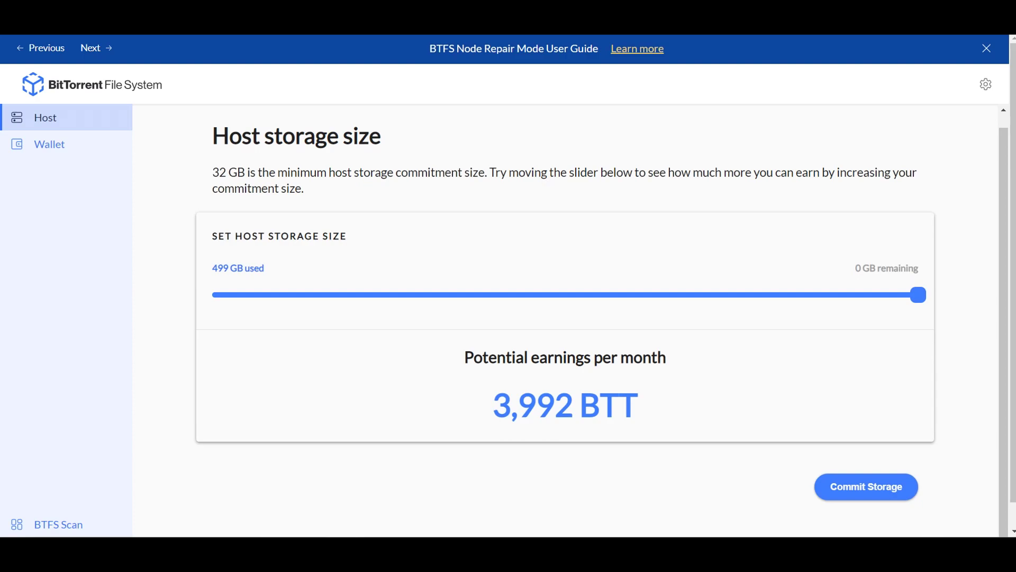
pyautogui.moveTo(918, 294)
pyautogui.mouseDown()
pyautogui.moveTo(844, 294)
pyautogui.moveTo(918, 294)
pyautogui.mouseUp()
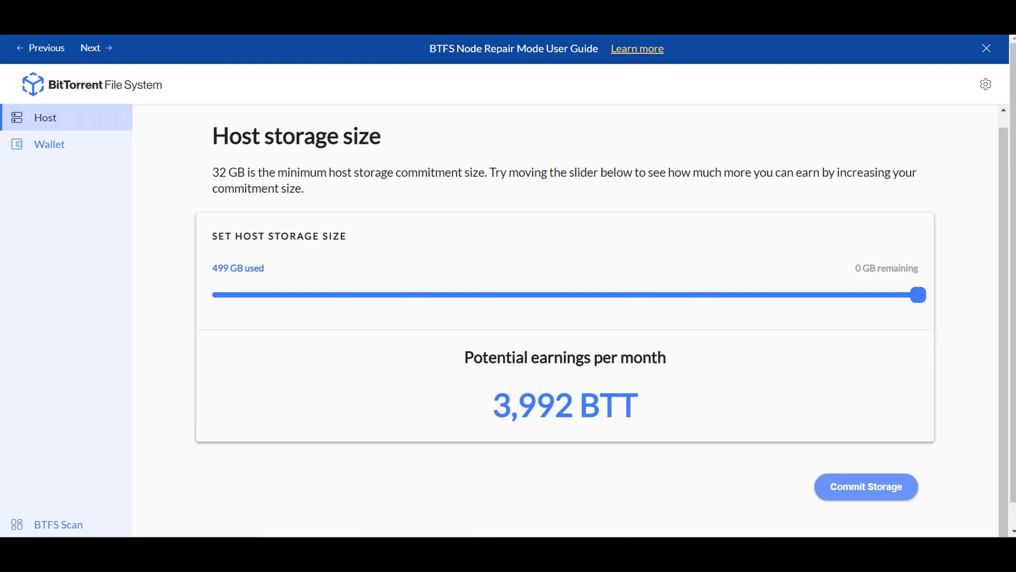
pyautogui.click(866, 486)
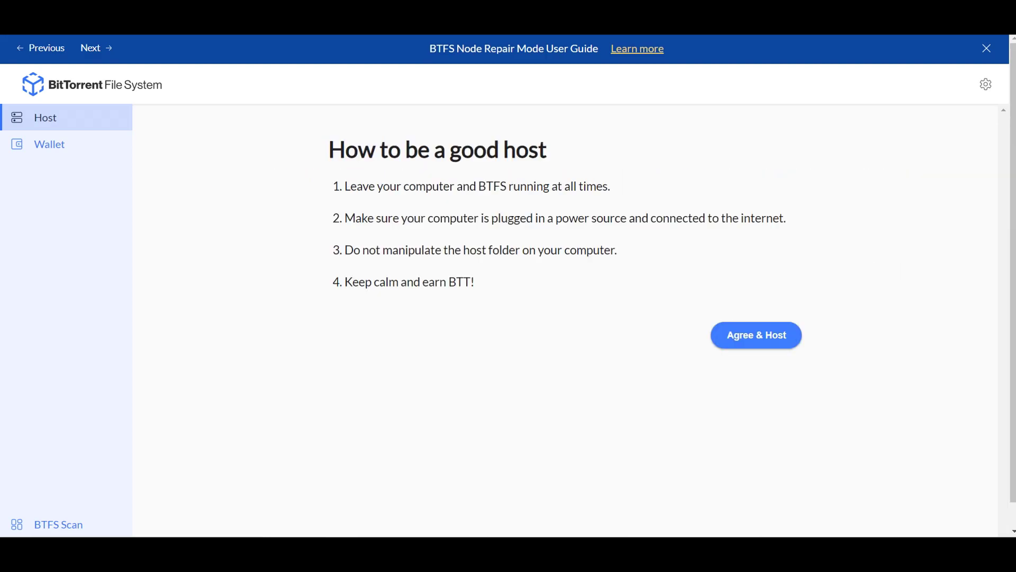
pyautogui.click(756, 335)
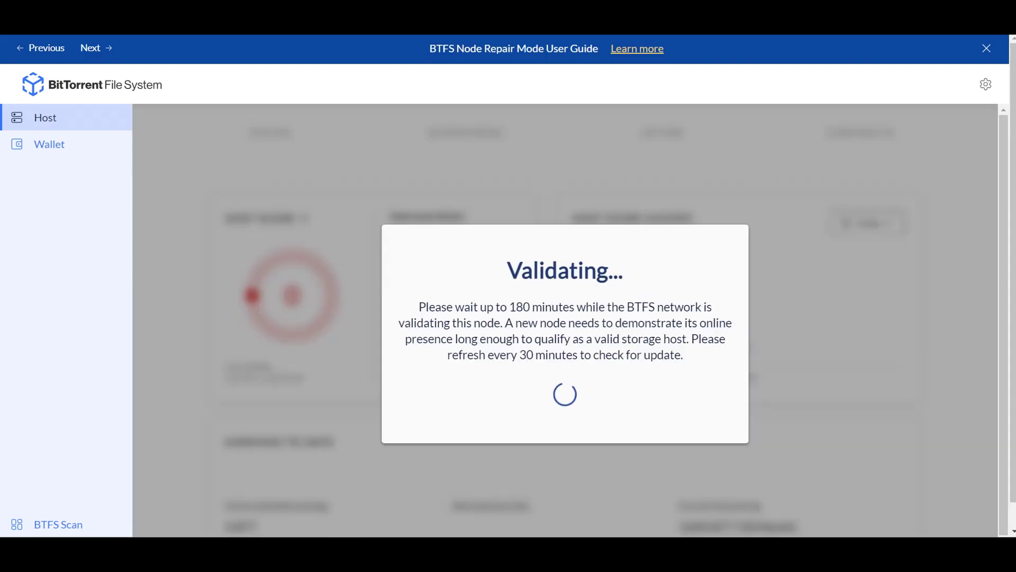
# - Read the node validation waiting times and review the host score, earnings and storage size on the host dashboard
pyautogui.scroll(-1, 565, 320)
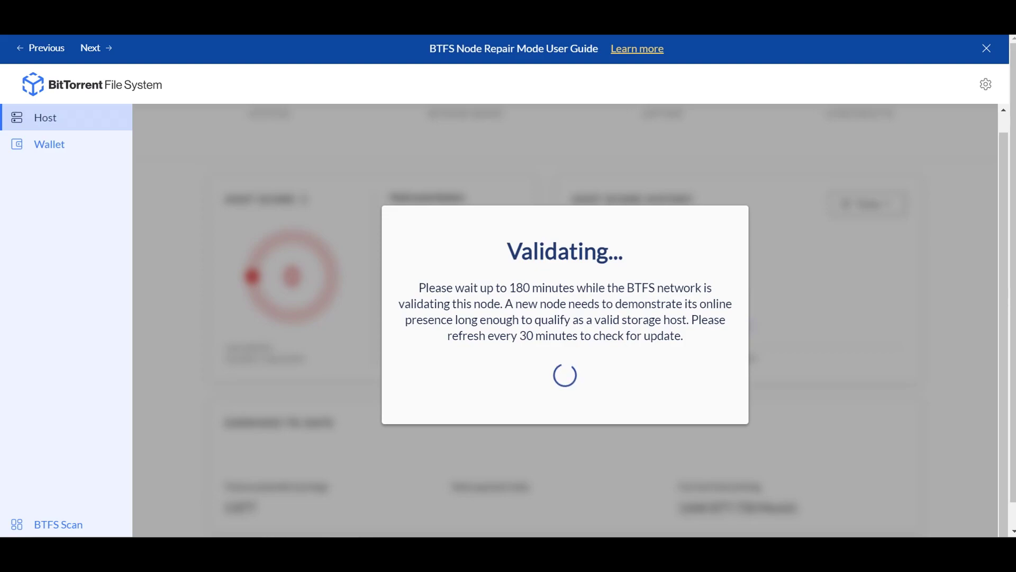
pyautogui.moveTo(517, 287); pyautogui.dragTo(559, 287)
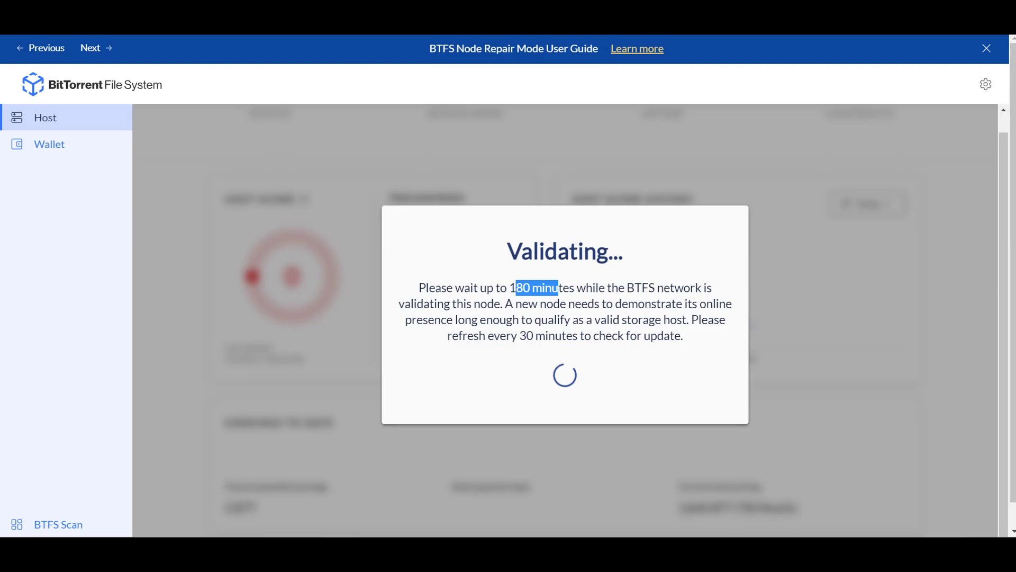
pyautogui.moveTo(527, 336); pyautogui.dragTo(534, 335)
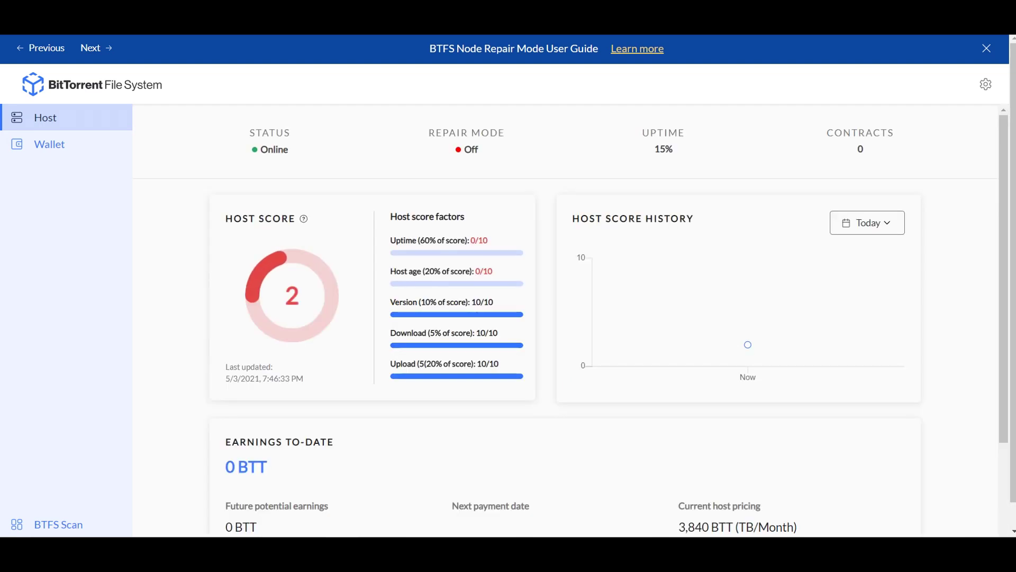
pyautogui.scroll(-3, 566, 317)
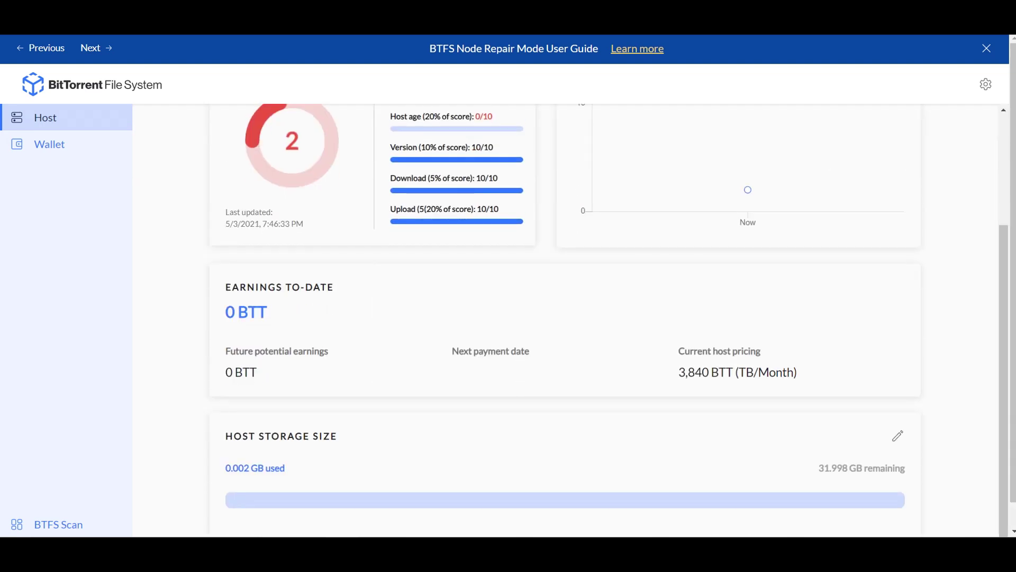
pyautogui.scroll(3, 565, 318)
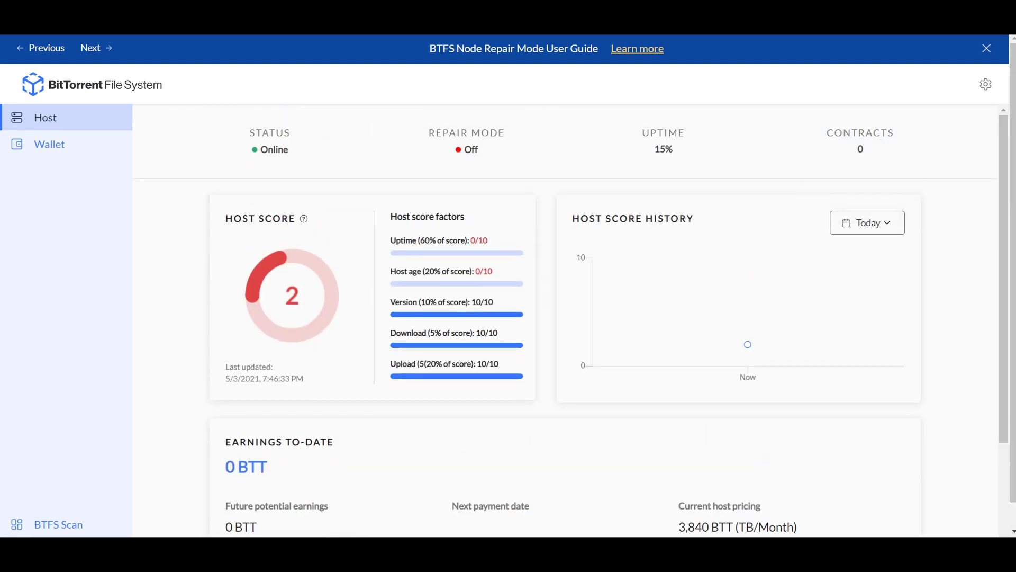
# - Open the BTFS settings, check the price per TB/month and switch from custom to default pricing
pyautogui.click(986, 84)
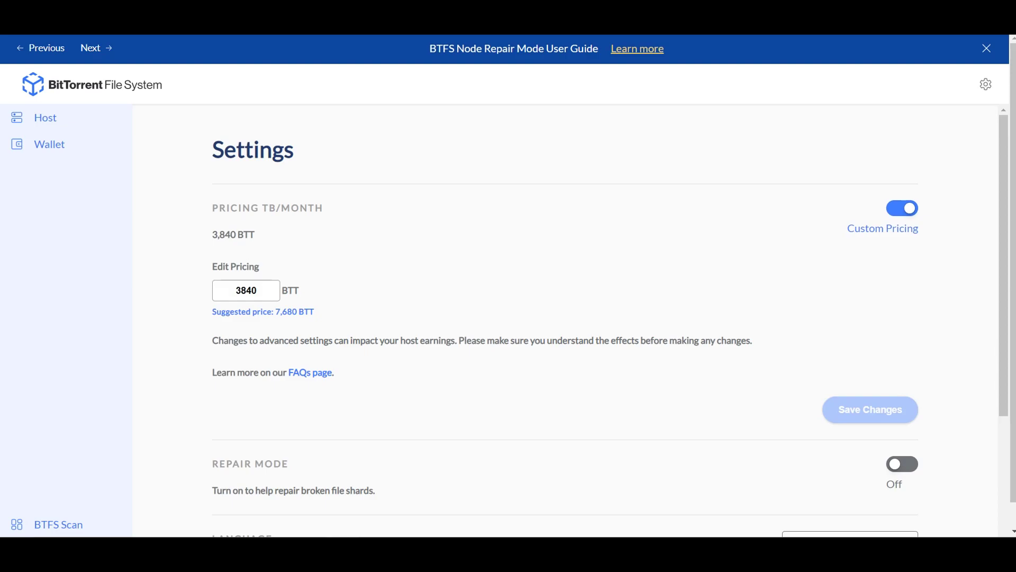
pyautogui.moveTo(269, 208); pyautogui.dragTo(324, 208)
pyautogui.moveTo(213, 235); pyautogui.dragTo(243, 234)
pyautogui.doubleClick(246, 290)
pyautogui.click(902, 208)
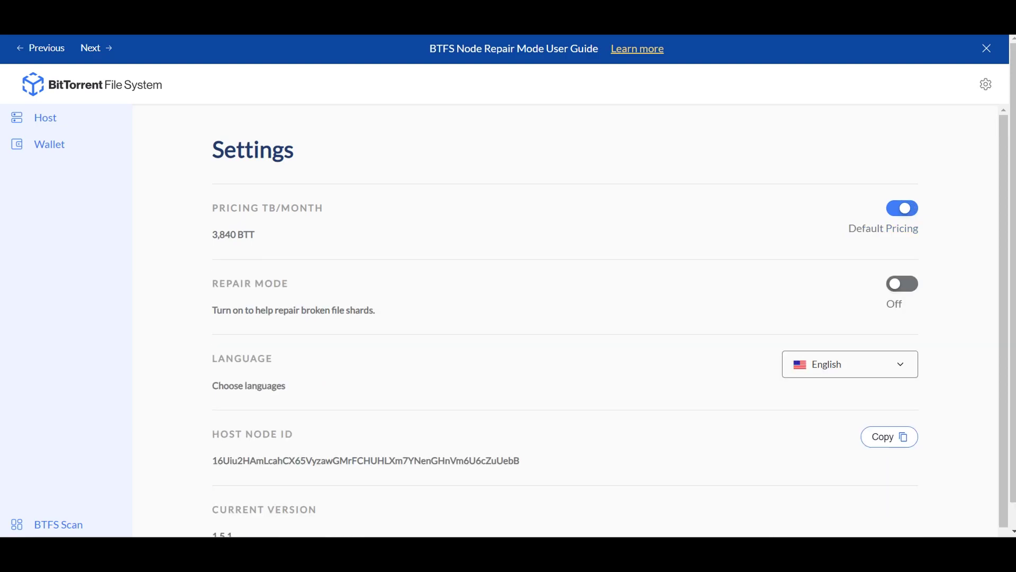
# - Turn on Repair Mode and restart BTFS to apply it
pyautogui.click(902, 283)
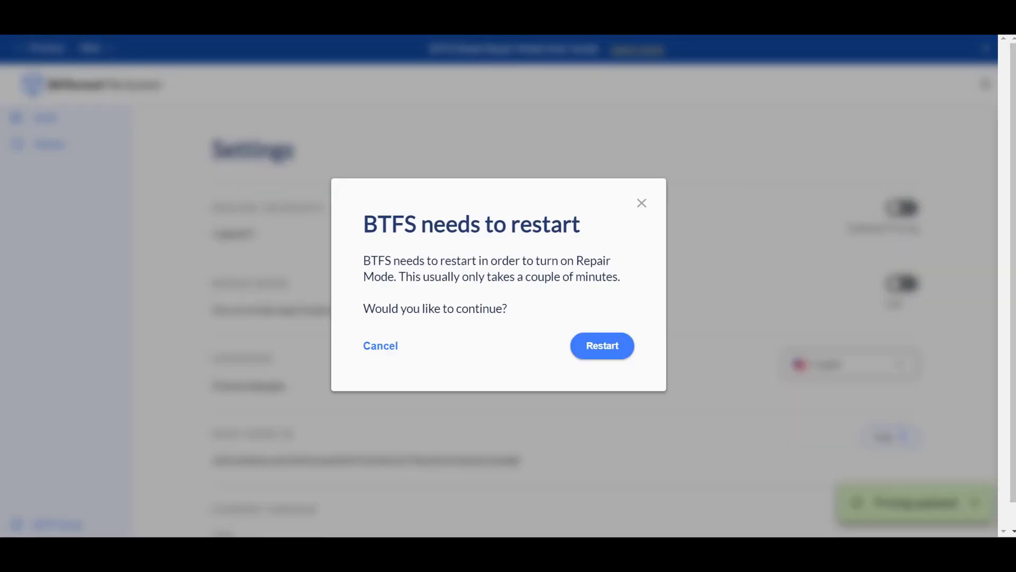
pyautogui.click(602, 345)
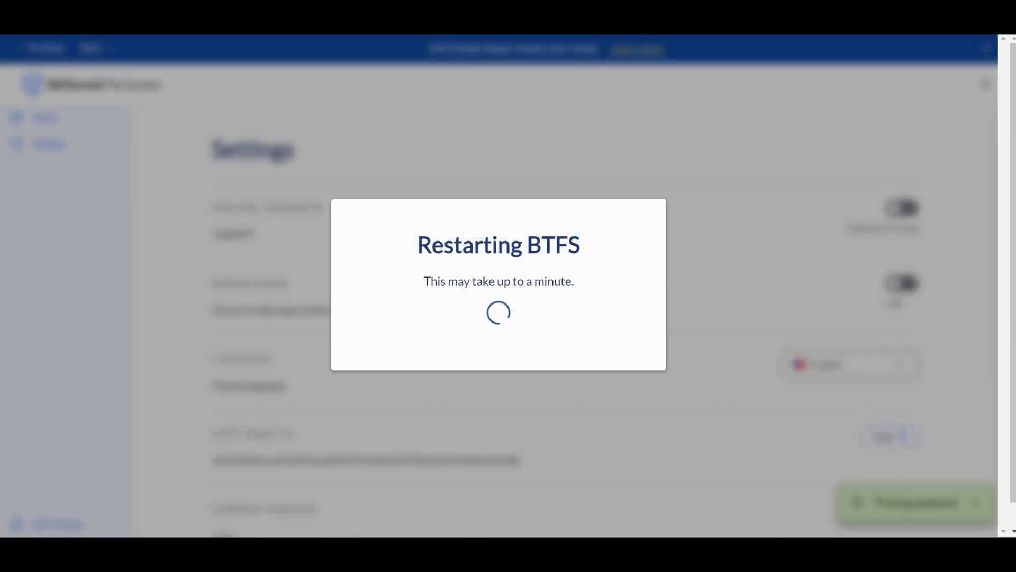
pyautogui.scroll(-2, 565, 318)
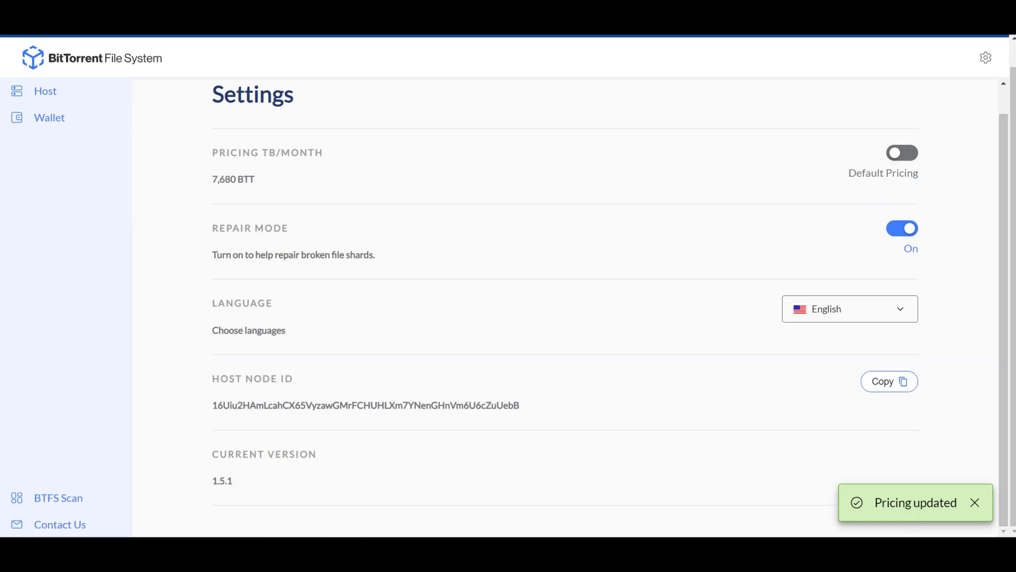
# - Return to the host dashboard and review the repair mode status, current host pricing and host storage size
pyautogui.scroll(1, 565, 317)
pyautogui.click(45, 91)
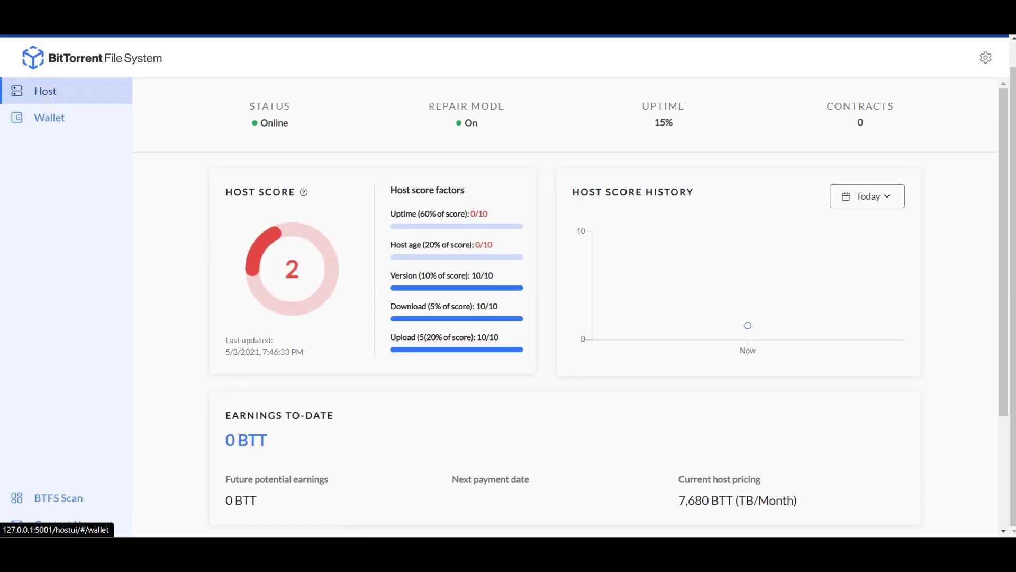
pyautogui.scroll(-3, 565, 307)
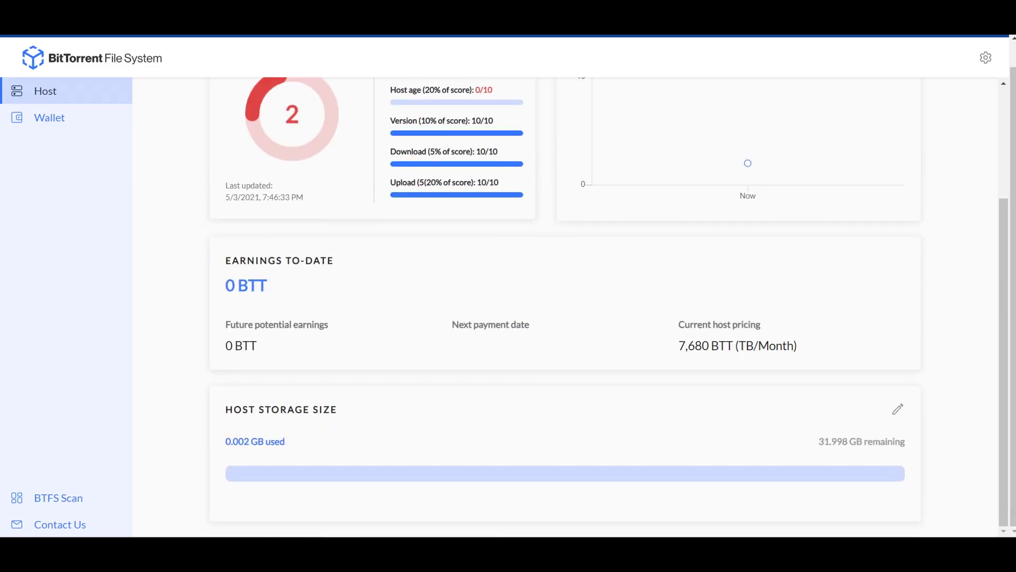
# - Open This PC in File Explorer and check the free space on the C: and D: drives
pyautogui.scroll(3, 565, 307)
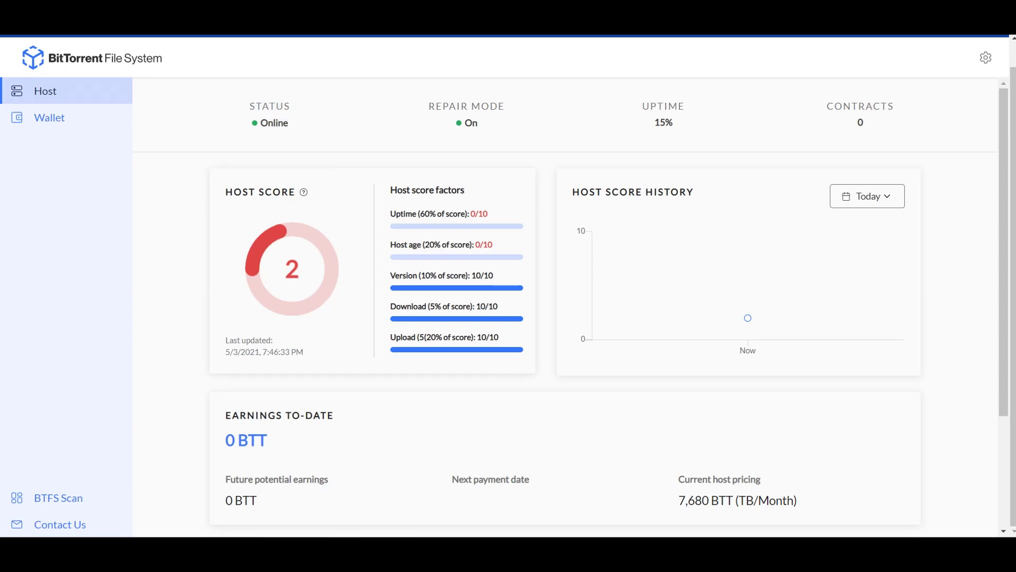
pyautogui.click(375, 525)
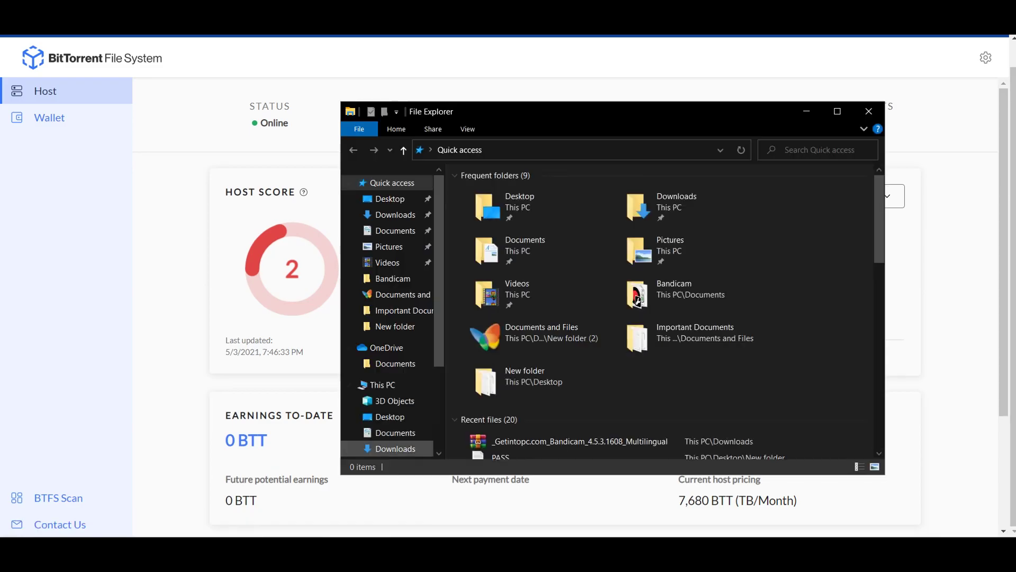
pyautogui.click(383, 385)
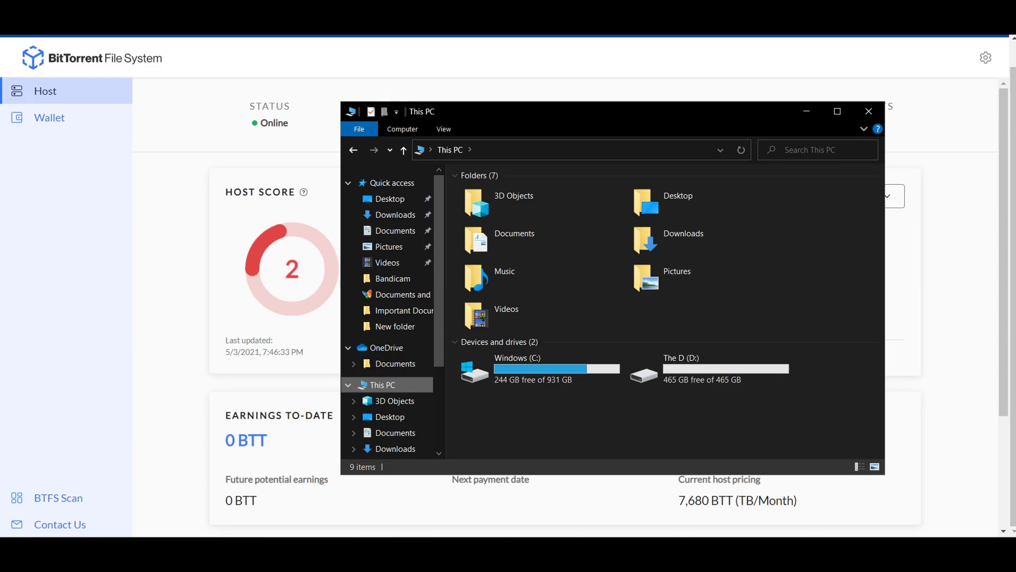
# - Switch back to the BTFS host dashboard and review the host score, earnings, storage size and repair mode status
pyautogui.hotkey('alt', 'Tab')
pyautogui.scroll(-3, 565, 307)
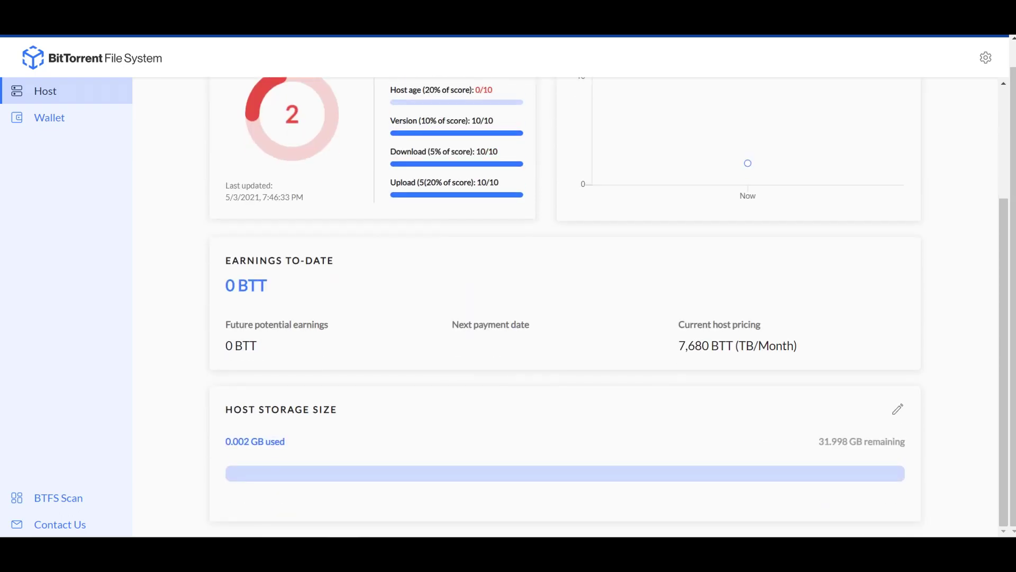
pyautogui.scroll(3, 565, 307)
pyautogui.scroll(-3, 566, 307)
pyautogui.scroll(4, 565, 307)
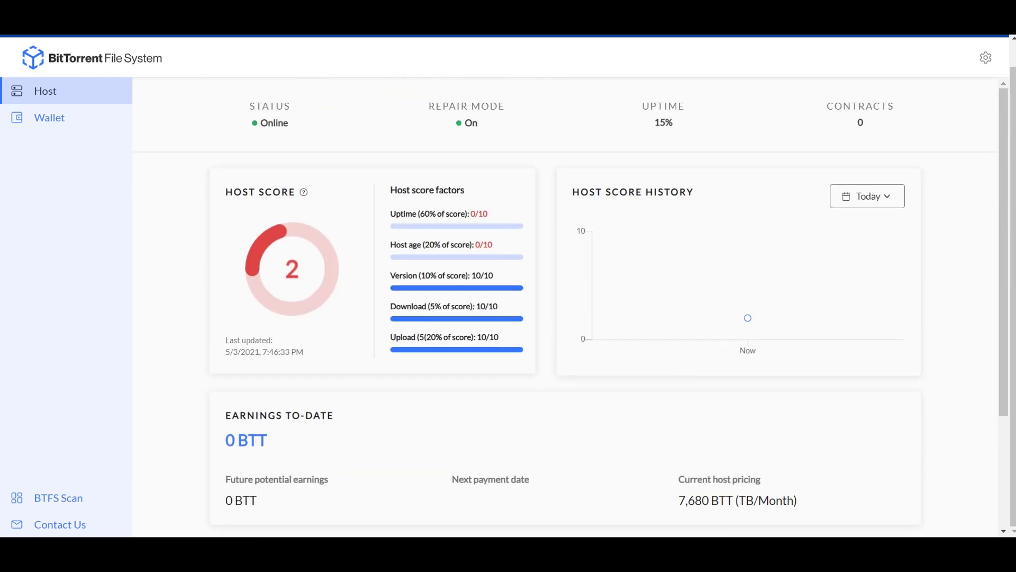
pyautogui.scroll(-3, 565, 307)
pyautogui.scroll(-1, 566, 317)
pyautogui.scroll(3, 565, 317)
pyautogui.moveTo(466, 115)
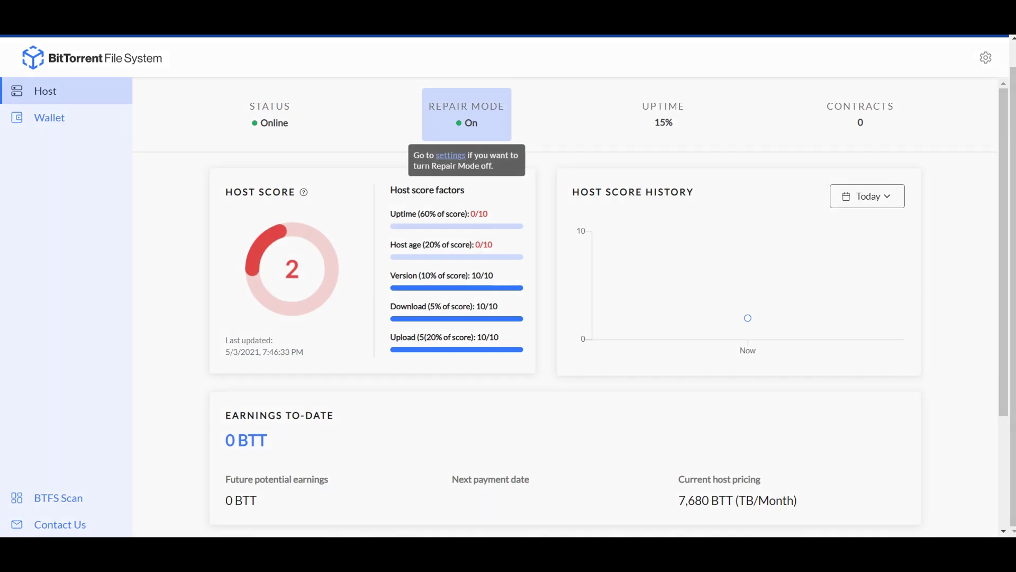